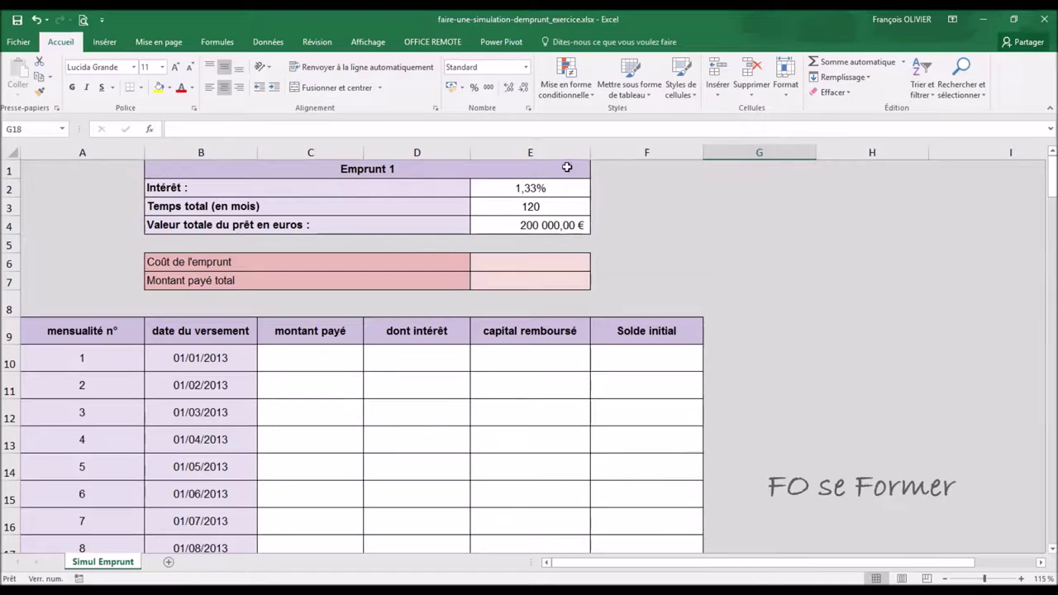
Review the interest rate, 120-month duration and 200 000 € loan amount, then scroll through the table.
left_click(521, 187)
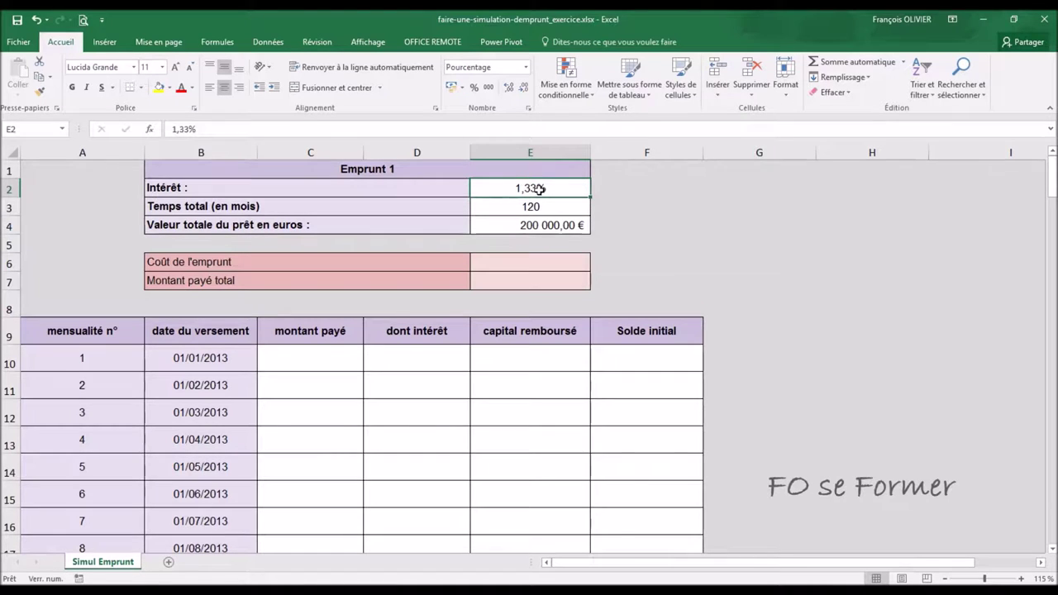
left_click(540, 204)
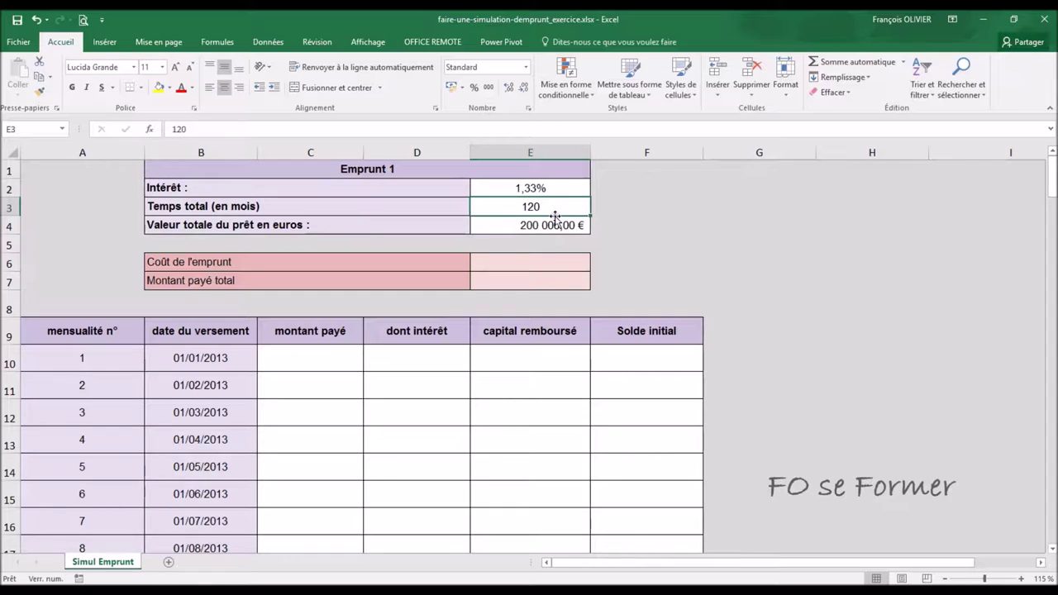
left_click(552, 226)
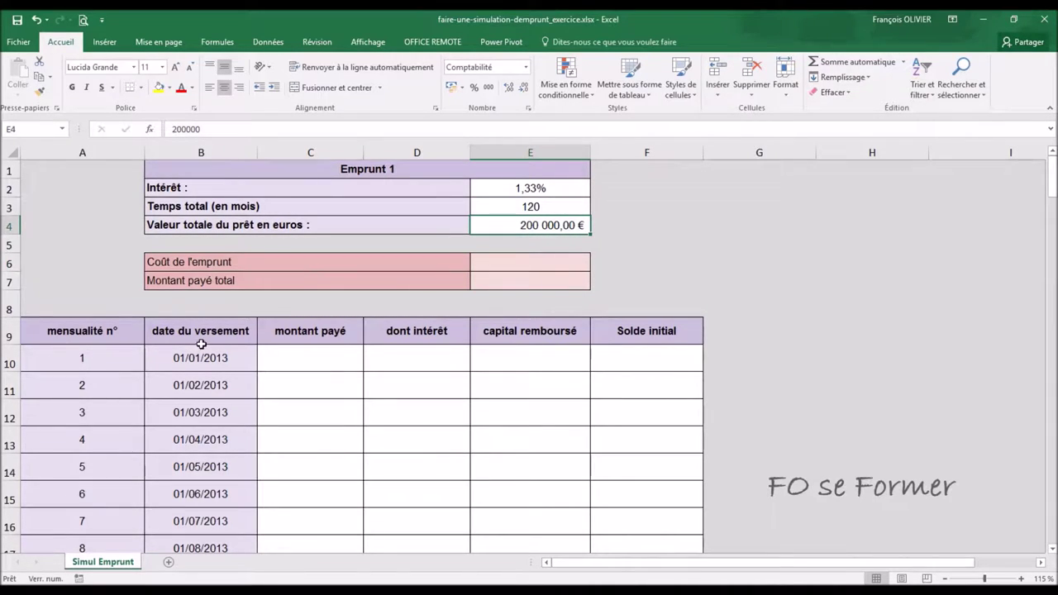
scroll(195, 356, "down", 6)
scroll(195, 355, "down", 5)
scroll(195, 355, "down", 5)
scroll(195, 355, "down", 5)
scroll(195, 354, "down", 9)
scroll(195, 354, "down", 4)
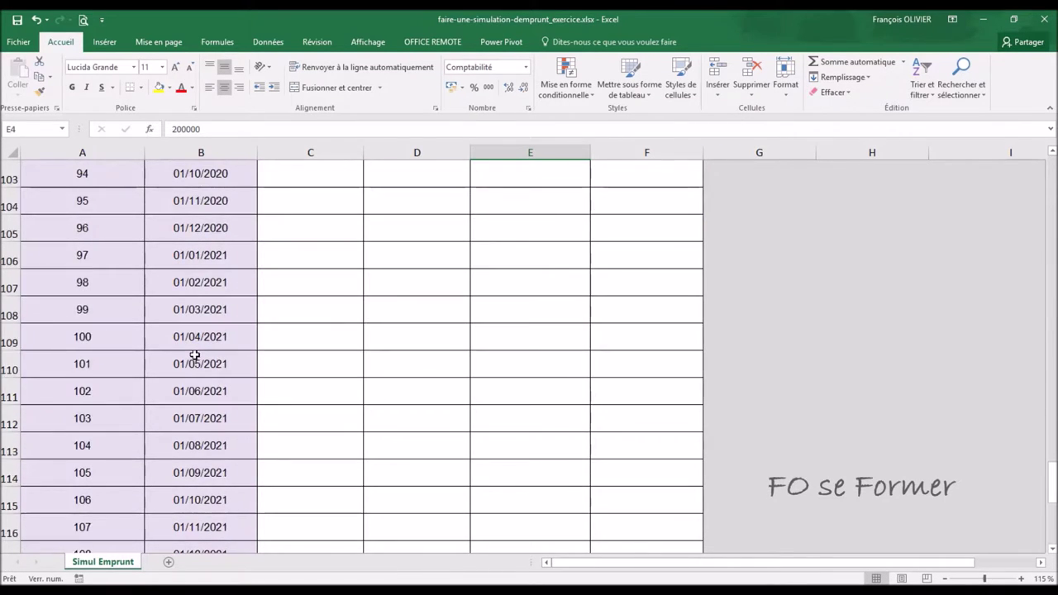
scroll(195, 354, "down", 7)
scroll(192, 352, "down", 2)
scroll(190, 346, "up", 3)
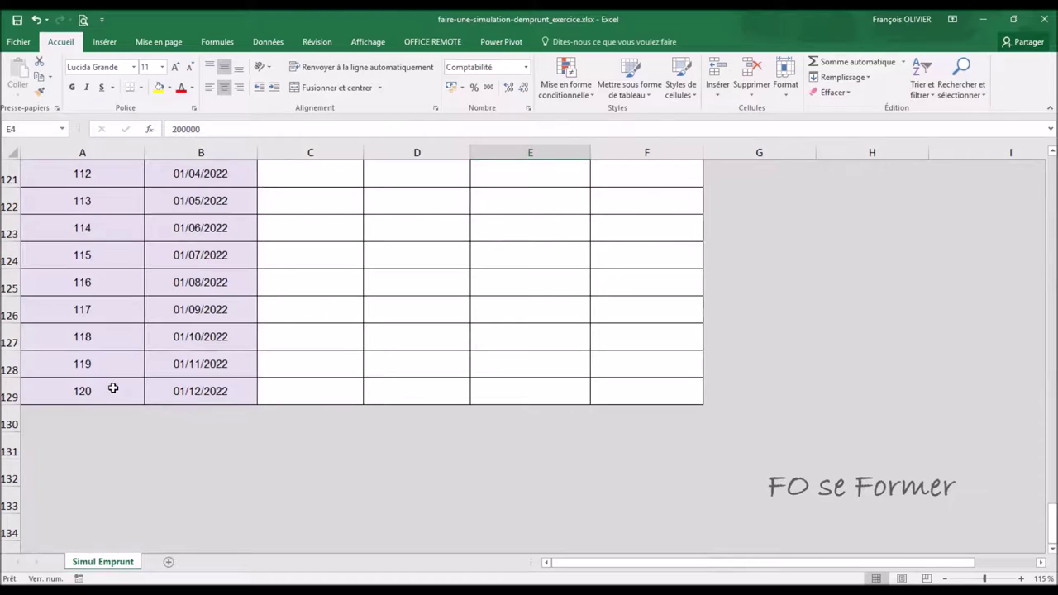
scroll(106, 392, "up", 6)
scroll(106, 392, "up", 7)
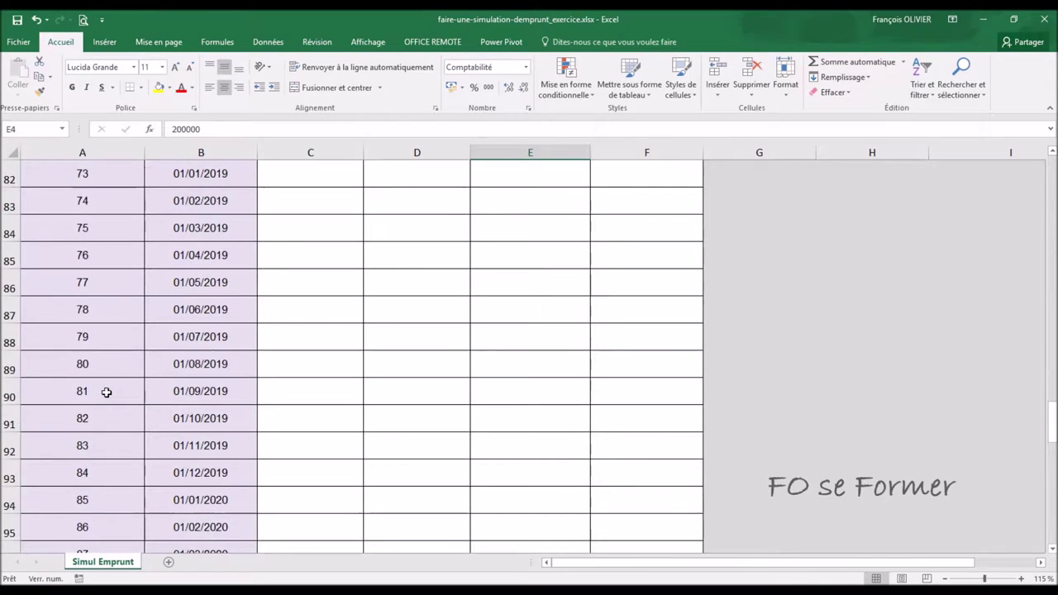
scroll(106, 392, "up", 5)
scroll(106, 391, "up", 6)
scroll(105, 392, "up", 6)
scroll(105, 393, "up", 5)
scroll(105, 393, "up", 5)
Insert the VPM function in C10 via =vpm and open its argument dialog.
left_click(295, 358)
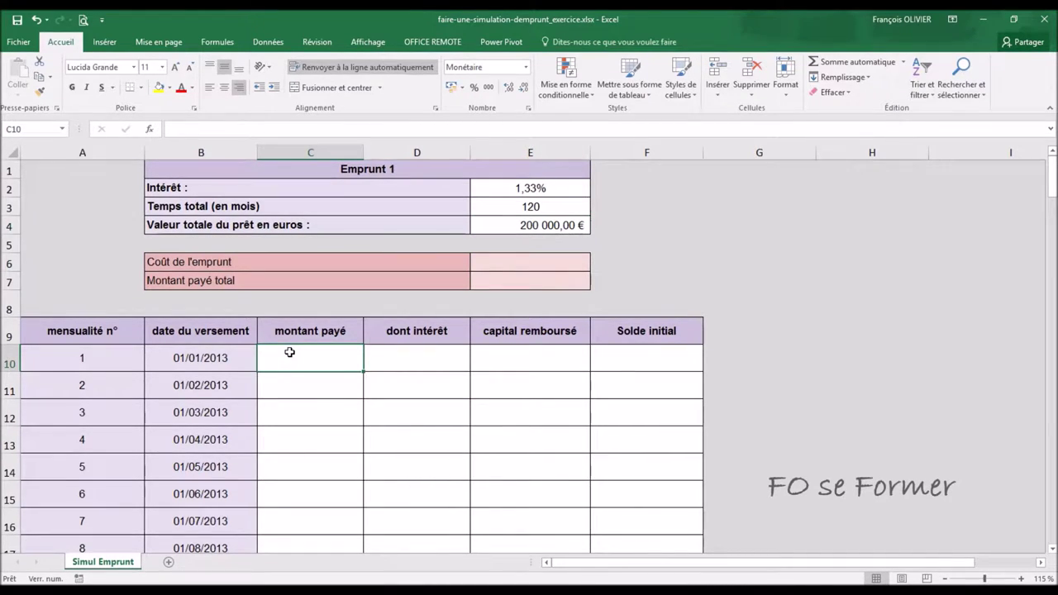
type("=")
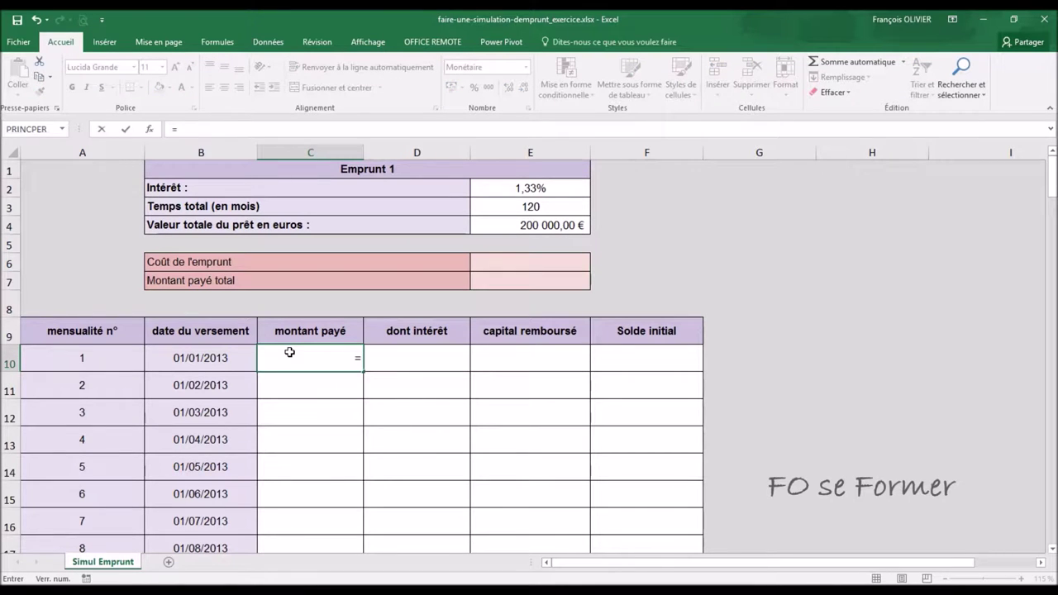
type("vp")
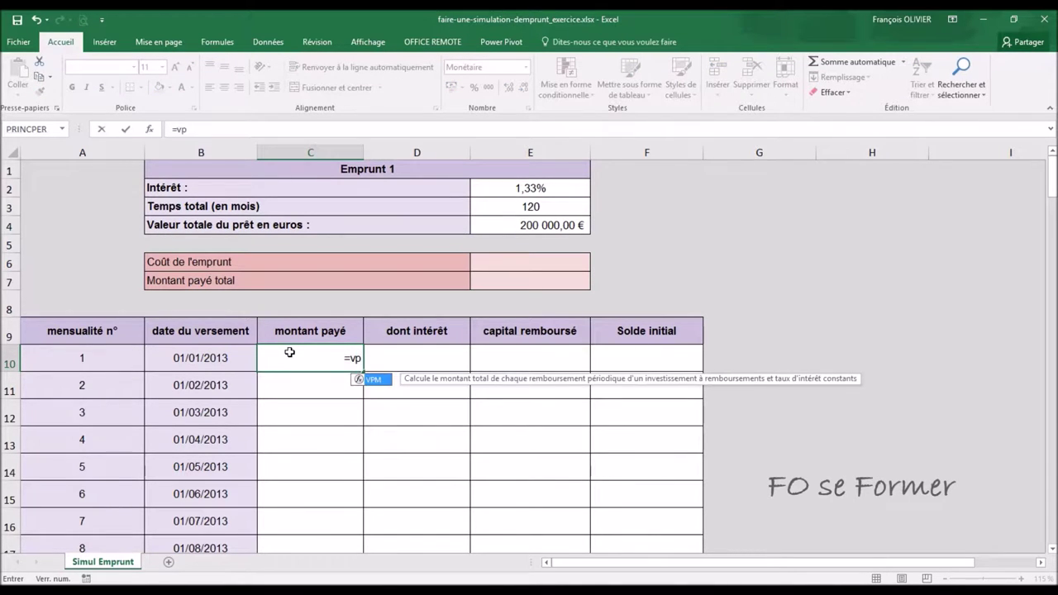
type("m")
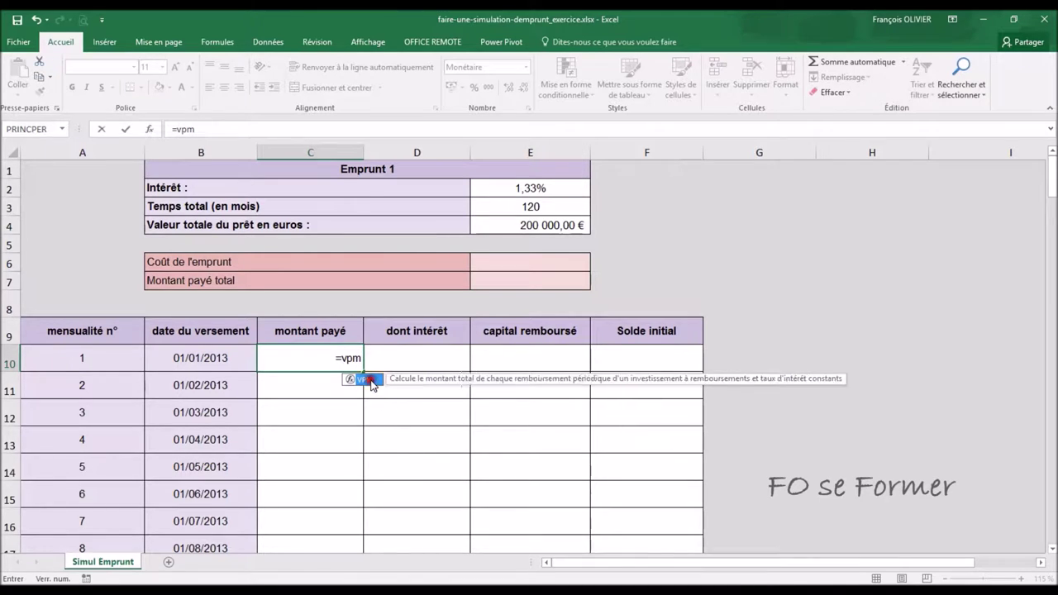
double_click(370, 381)
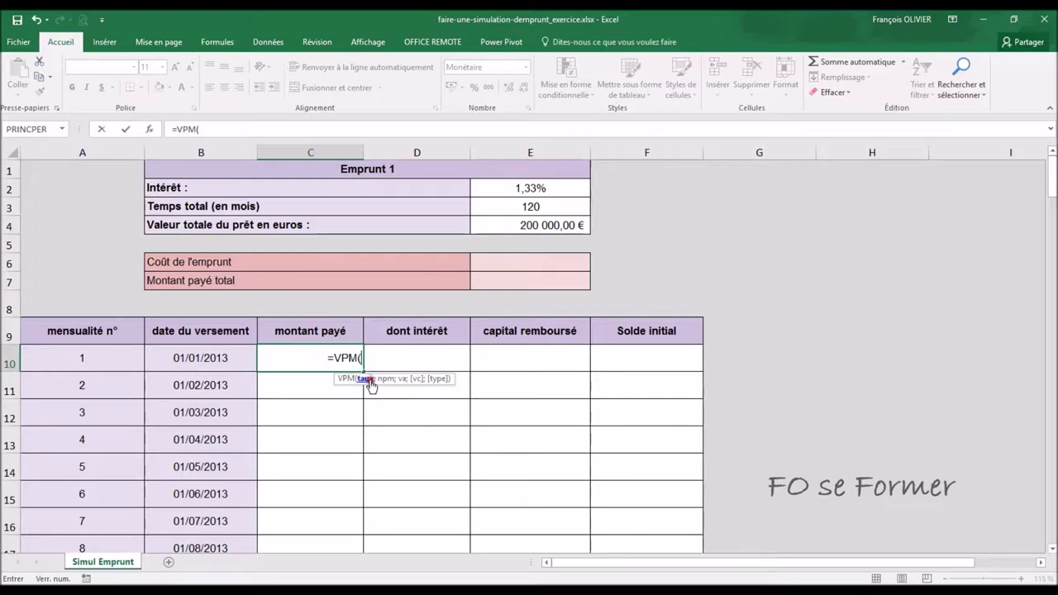
left_click(149, 130)
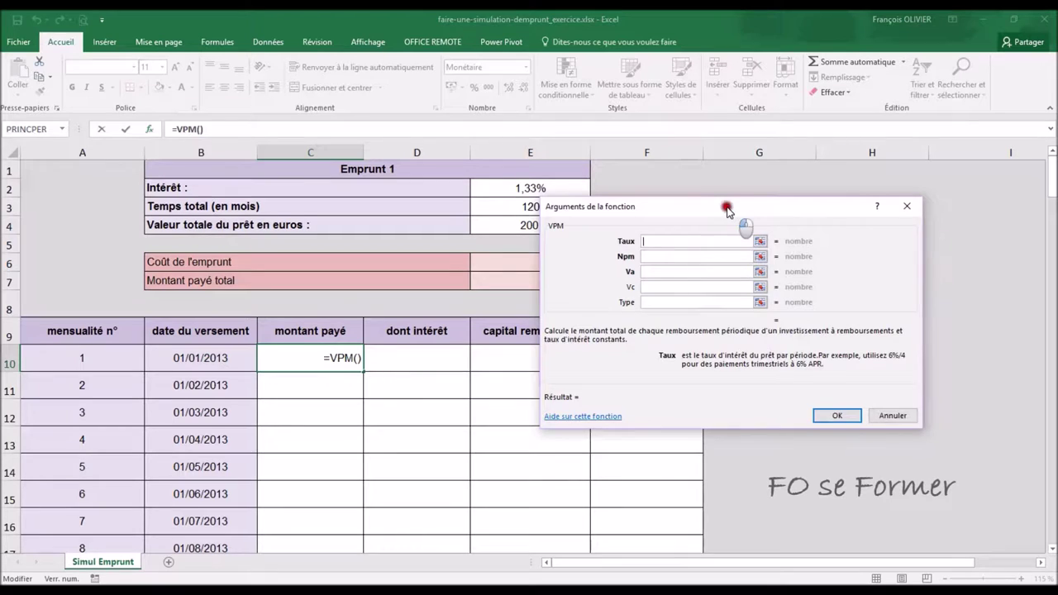
Set VPM to E2/12, E3 and -E4 for a 1 780,88 € payment, then copy C10.
left_click_drag(728, 206, 679, 272)
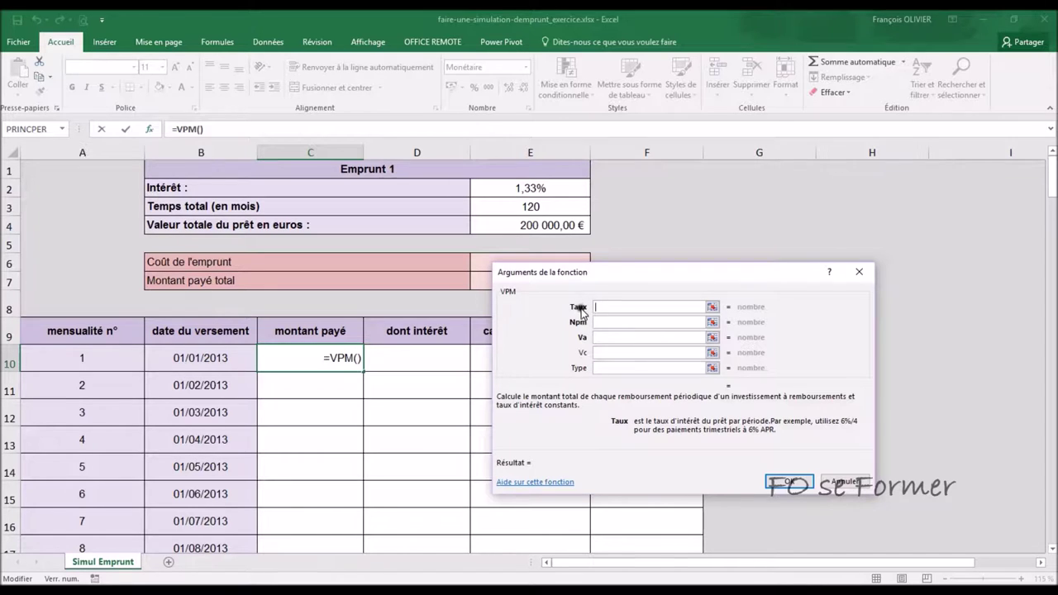
left_click(549, 191)
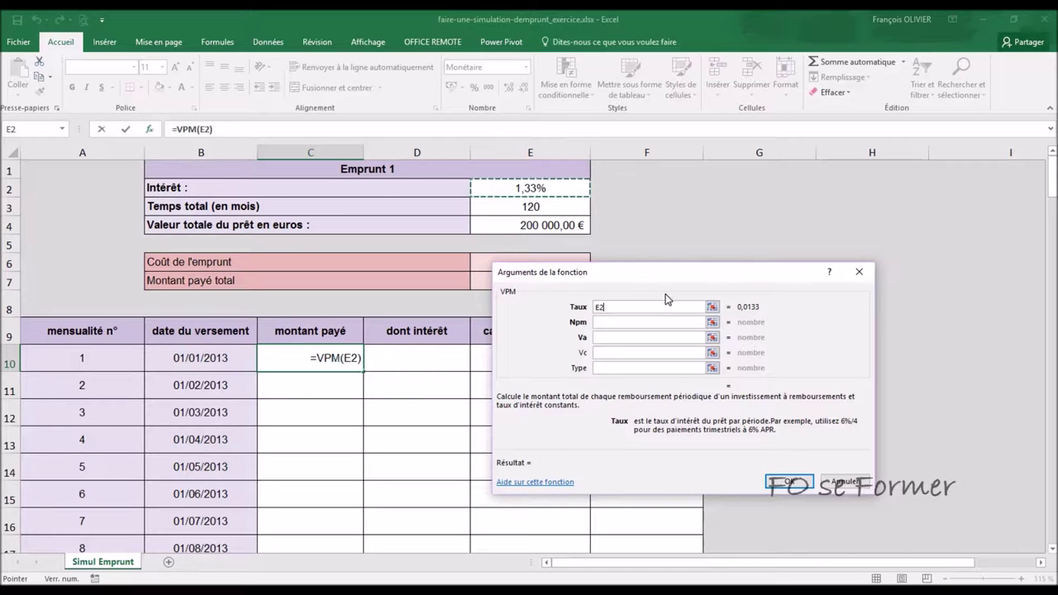
type("/12")
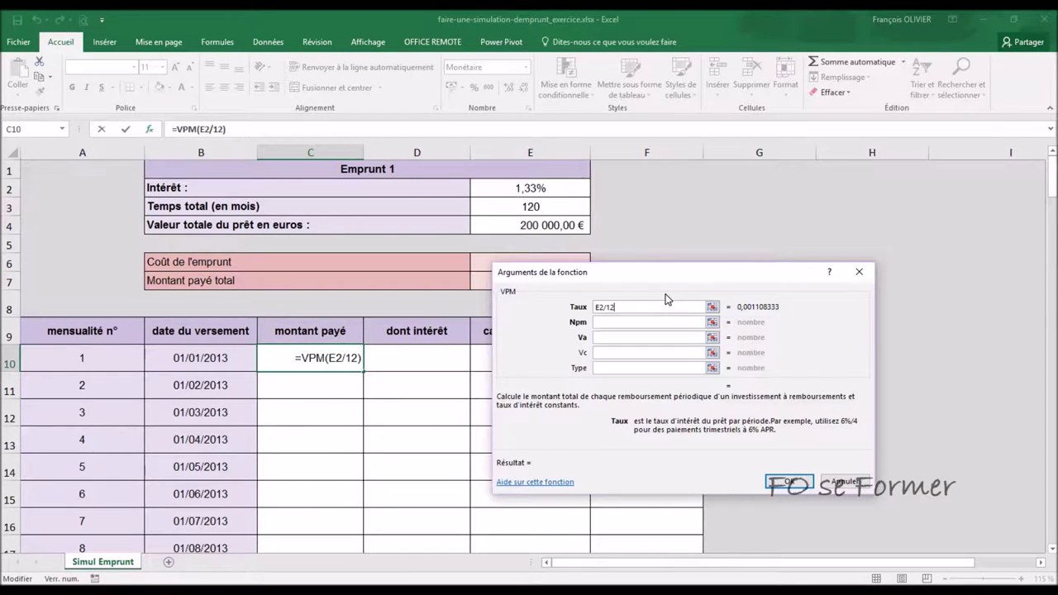
left_click(633, 323)
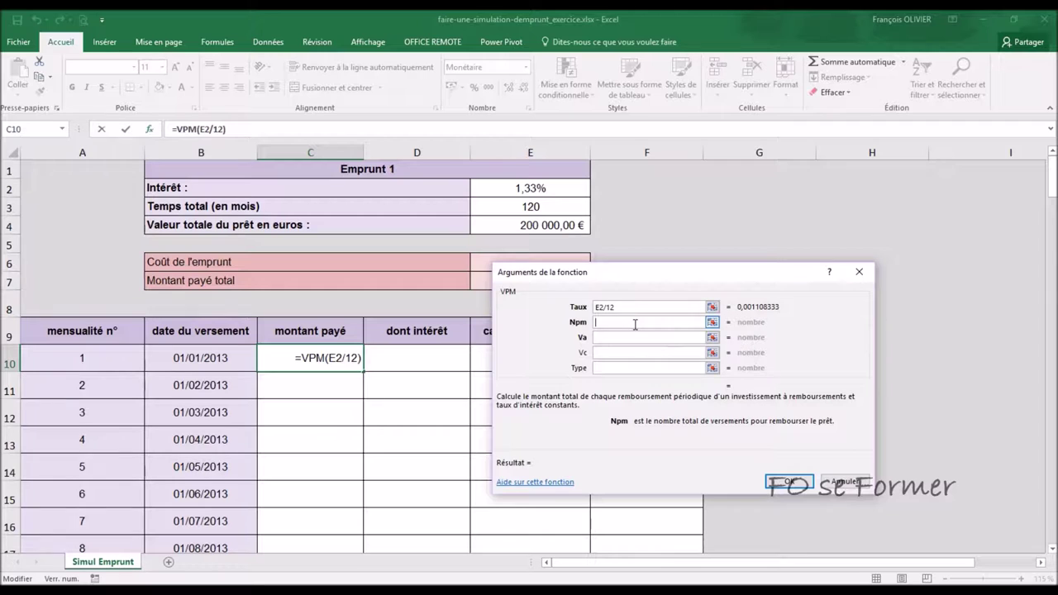
left_click(533, 207)
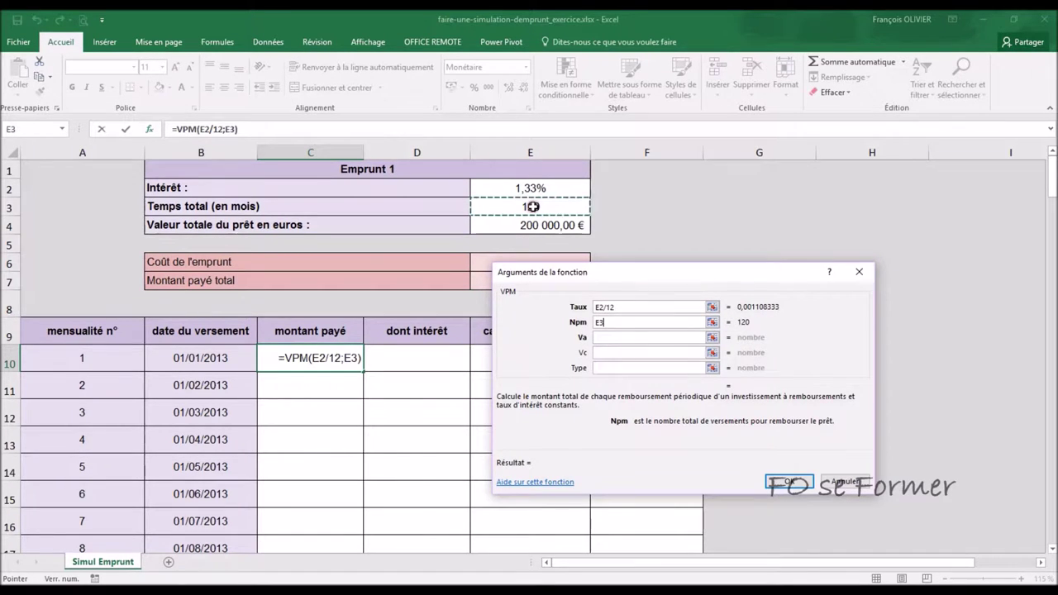
left_click(605, 336)
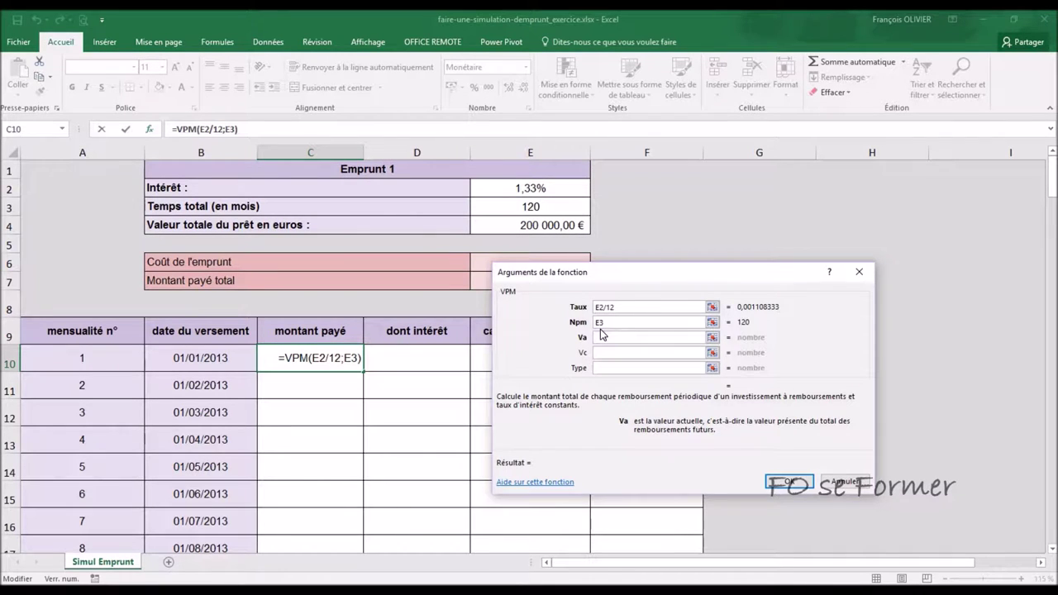
type("-E4")
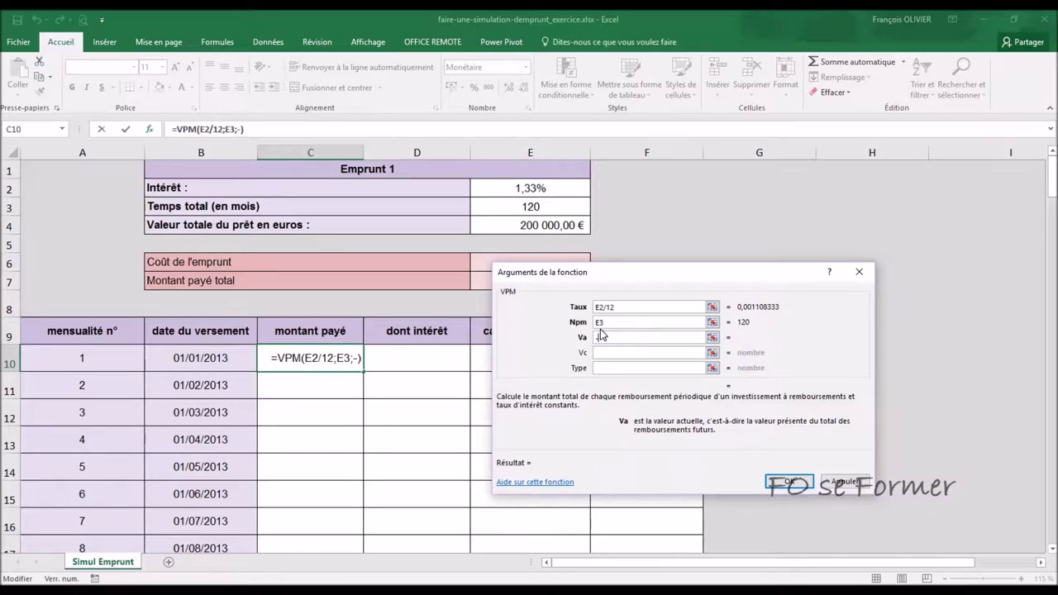
left_click(581, 224)
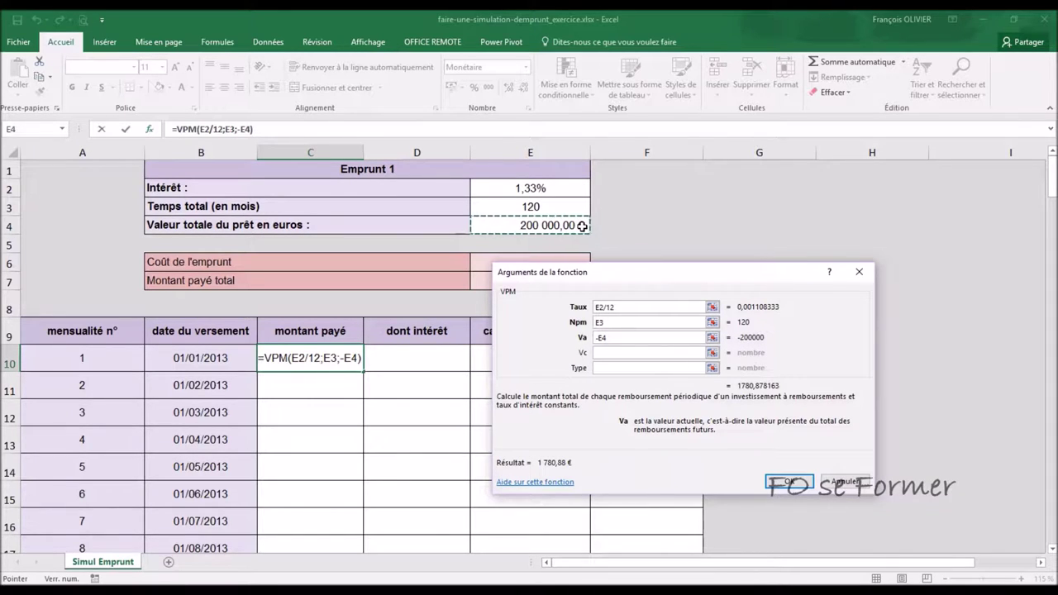
left_click(794, 481)
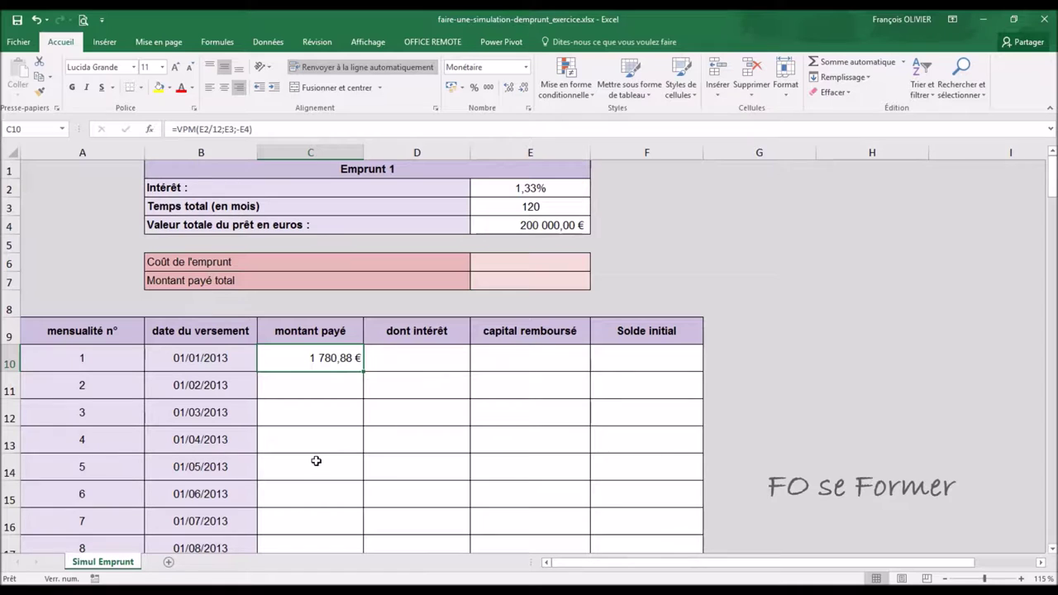
key("ctrl+c")
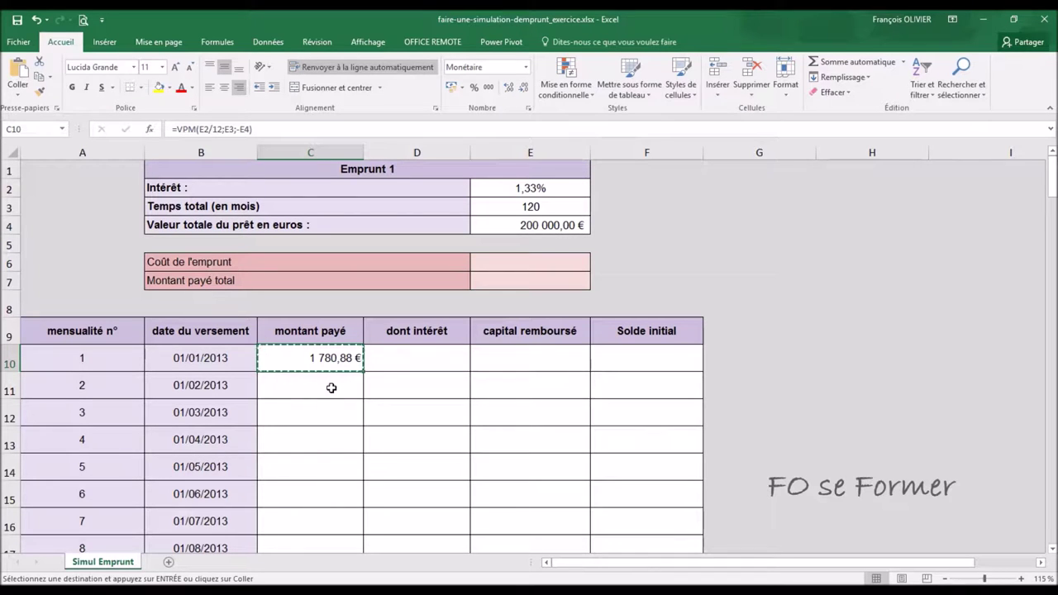
Paste the 1 780,88 € payment into C11 as a value.
left_click(328, 386)
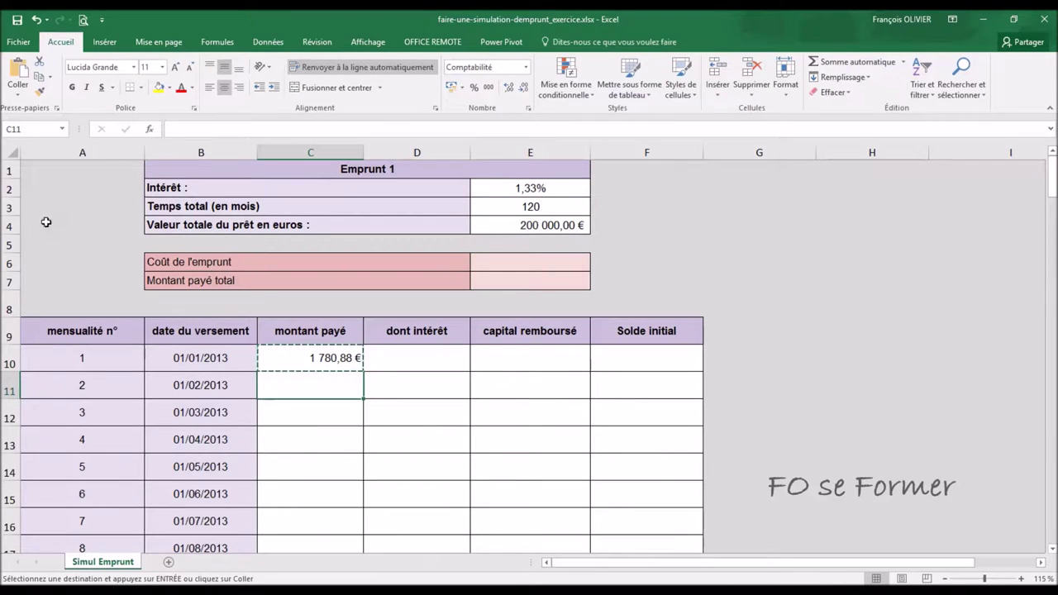
left_click(18, 92)
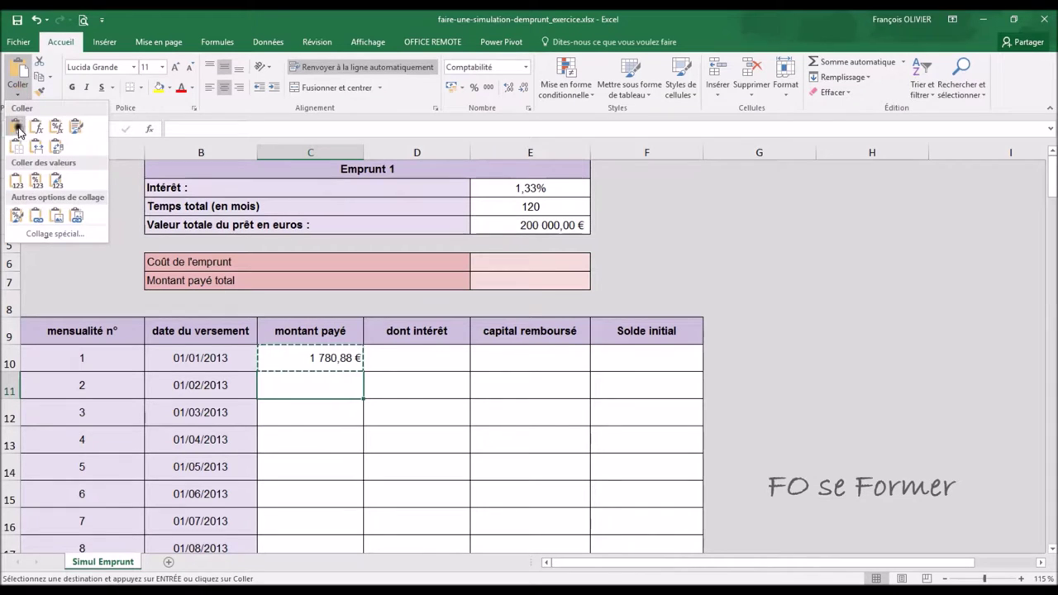
left_click(14, 182)
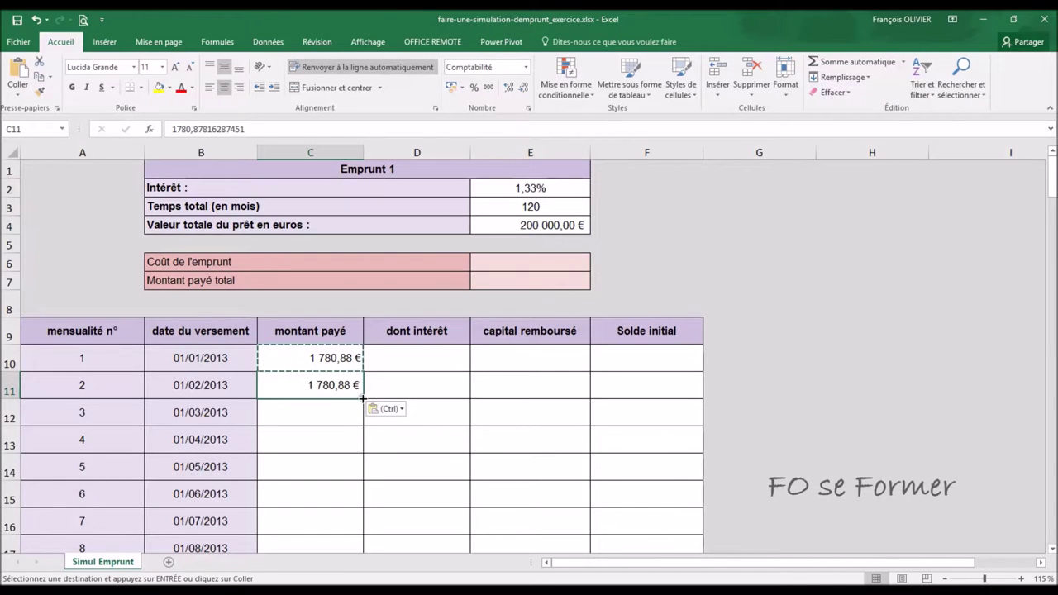
Fill the payment down through all 120 rows and check the column.
left_click_drag(362, 399, 365, 418)
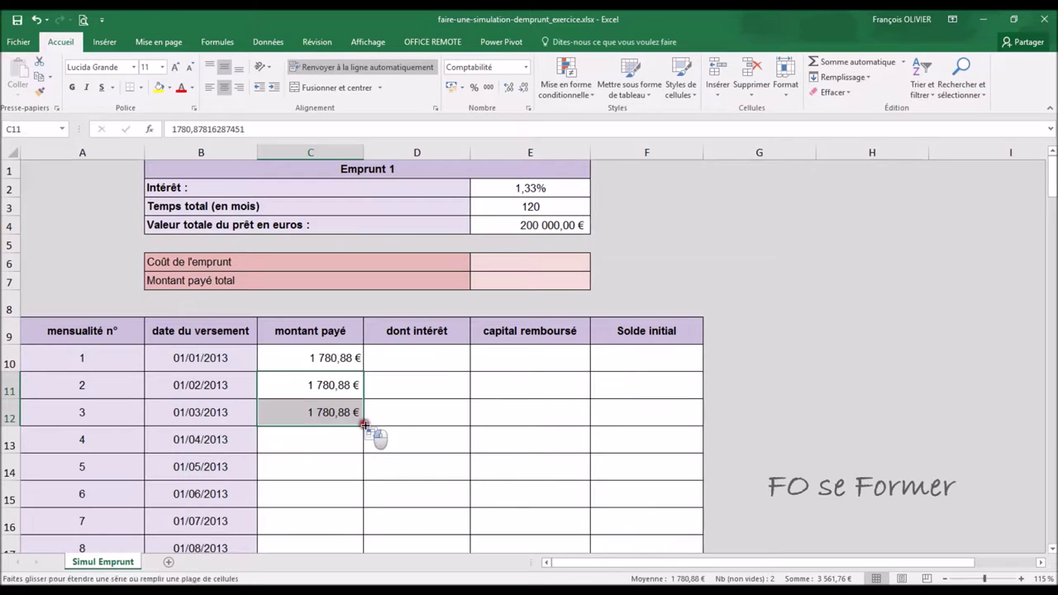
double_click(363, 425)
scroll(357, 418, "down", 4)
scroll(357, 417, "down", 6)
scroll(356, 416, "down", 4)
scroll(353, 414, "down", 3)
scroll(352, 413, "down", 5)
scroll(352, 413, "down", 3)
scroll(352, 413, "down", 4)
scroll(353, 413, "down", 4)
scroll(353, 412, "down", 6)
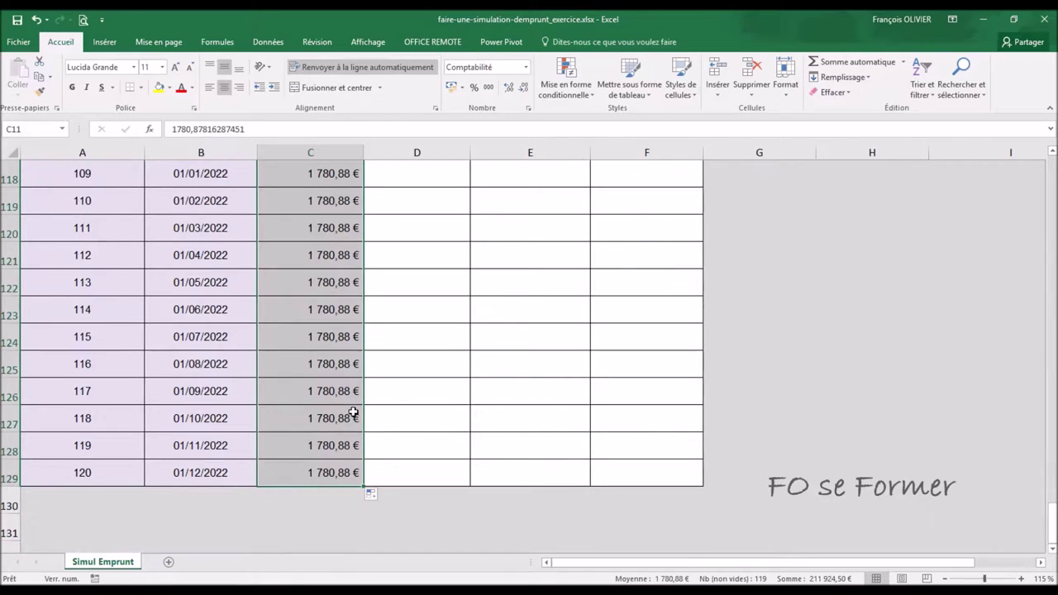
scroll(352, 412, "up", 5)
scroll(353, 412, "up", 12)
scroll(353, 412, "up", 5)
scroll(351, 412, "up", 10)
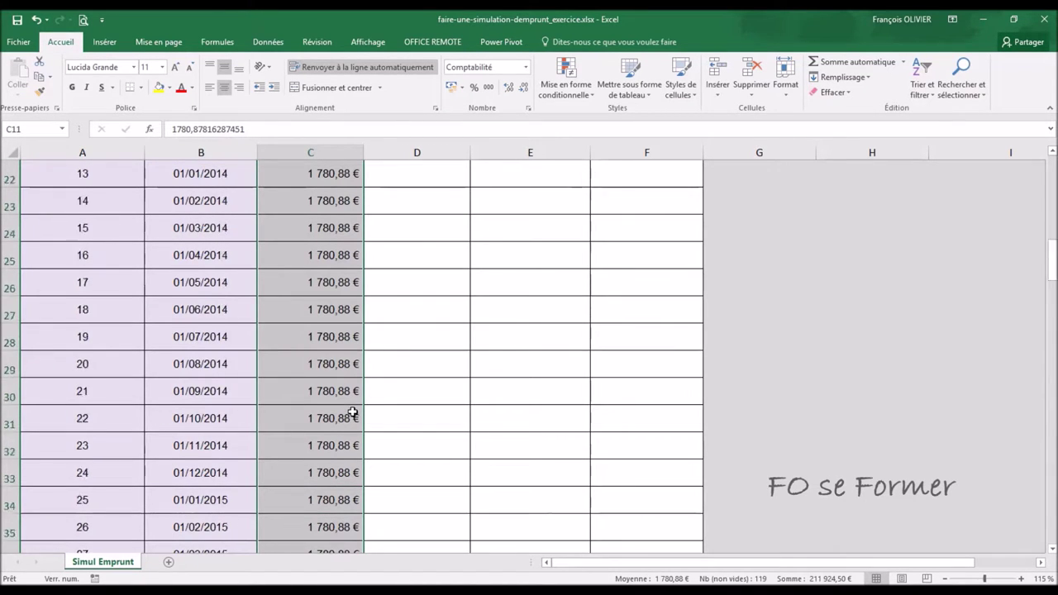
scroll(352, 413, "up", 7)
left_click(421, 357)
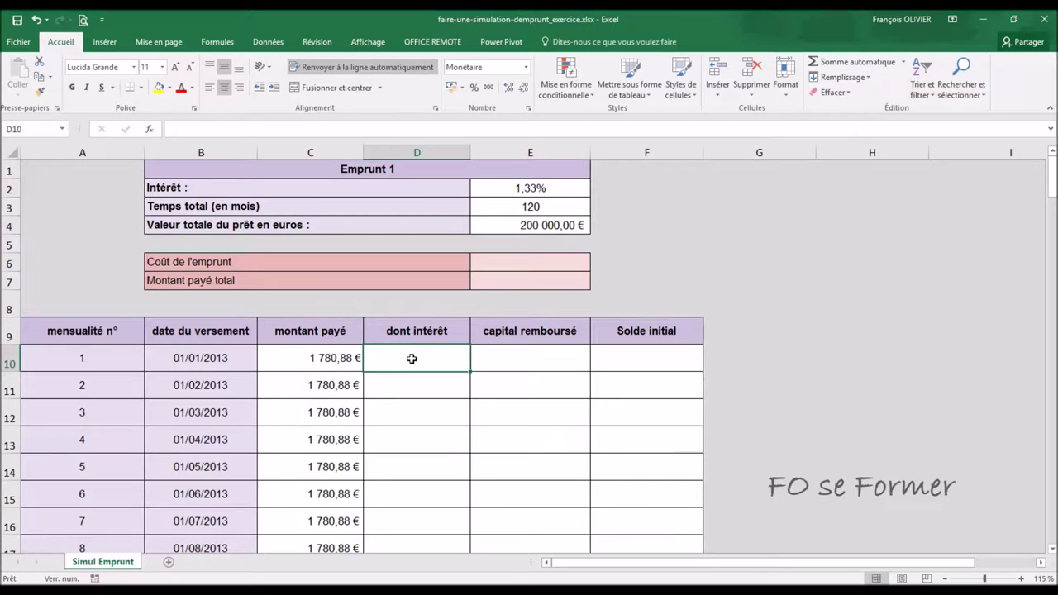
Start an =INTPER( formula in D10 and open its Function Arguments dialog.
type("=")
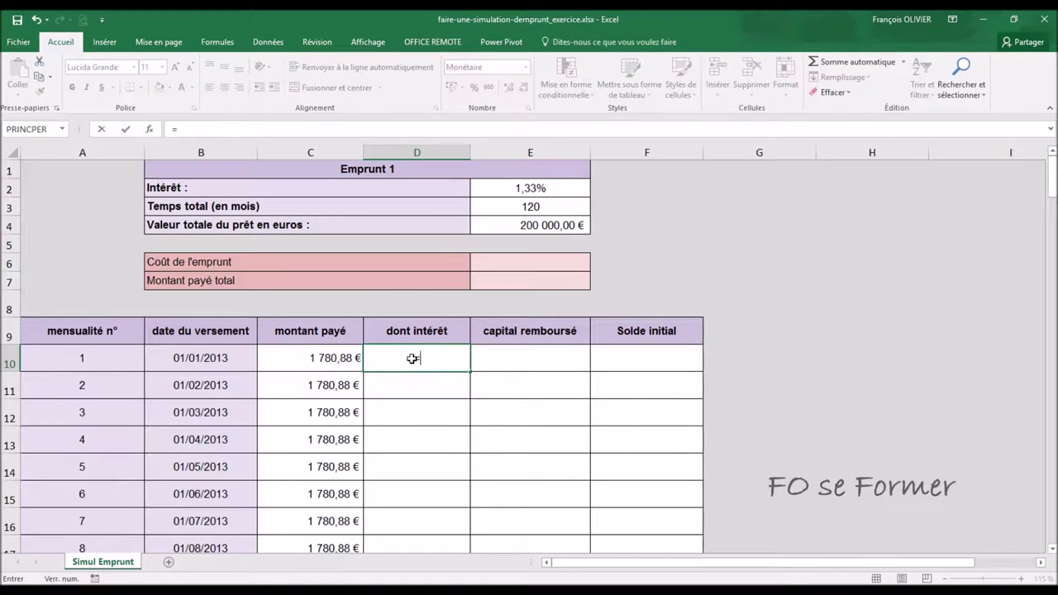
type("int")
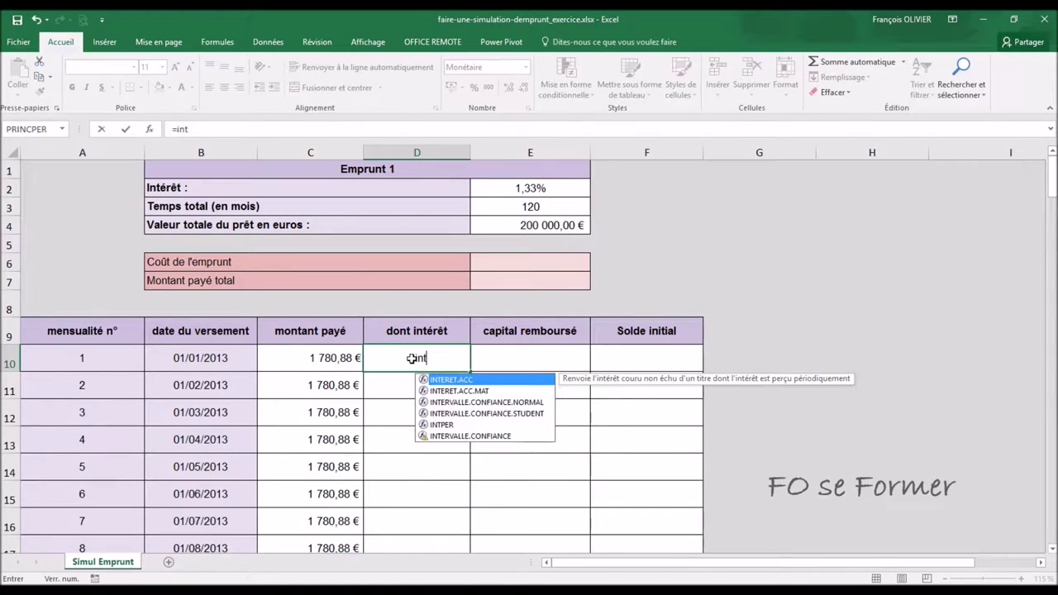
left_click(454, 426)
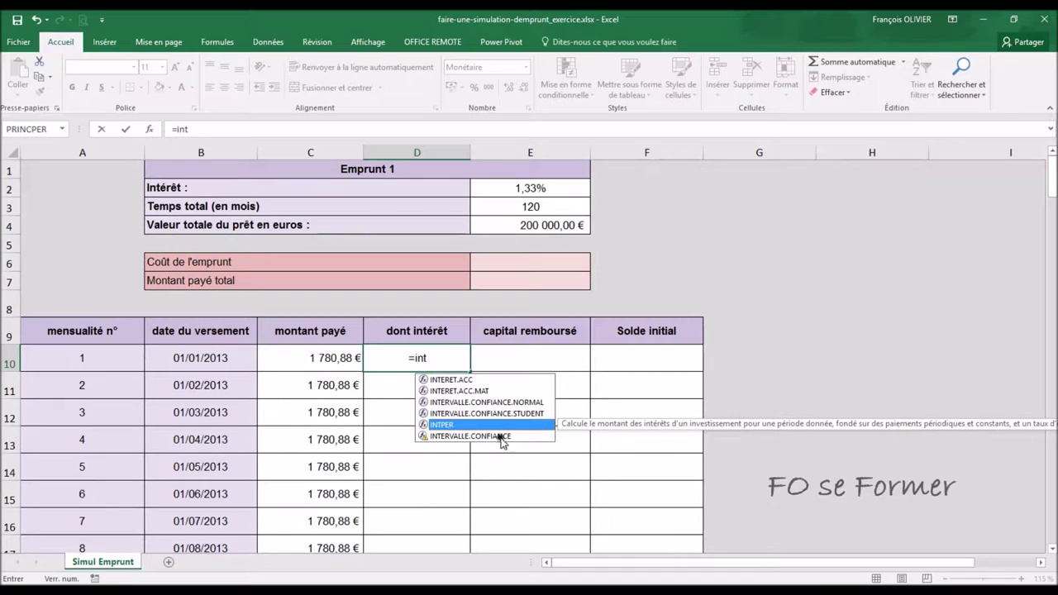
double_click(441, 424)
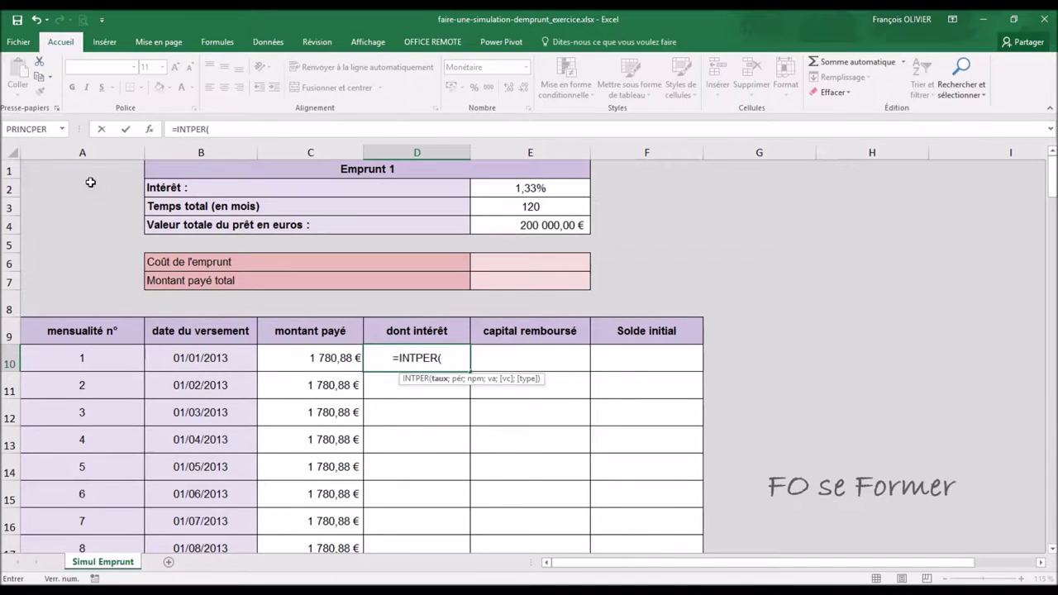
left_click(150, 132)
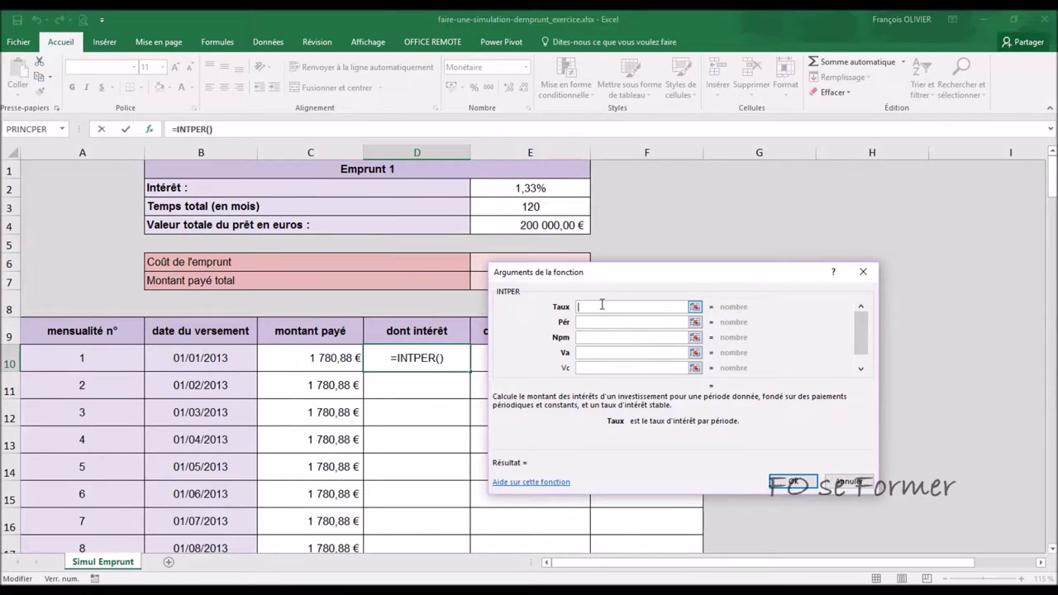
Set INTPER to E2/12, A10, E3, -E4 (221,67 €) and copy it to D11–D12.
left_click(538, 188)
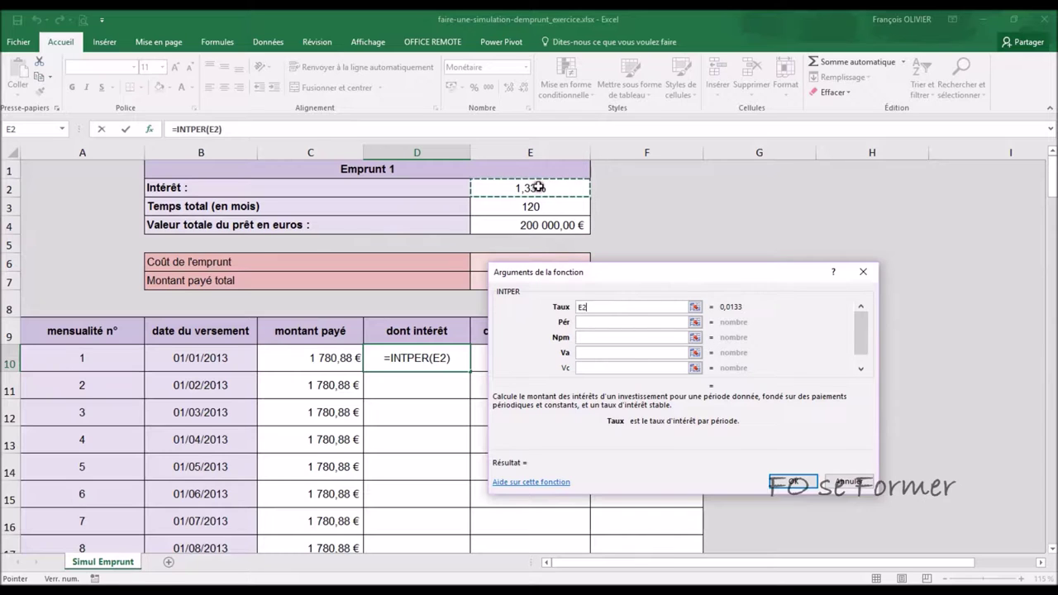
type("/12")
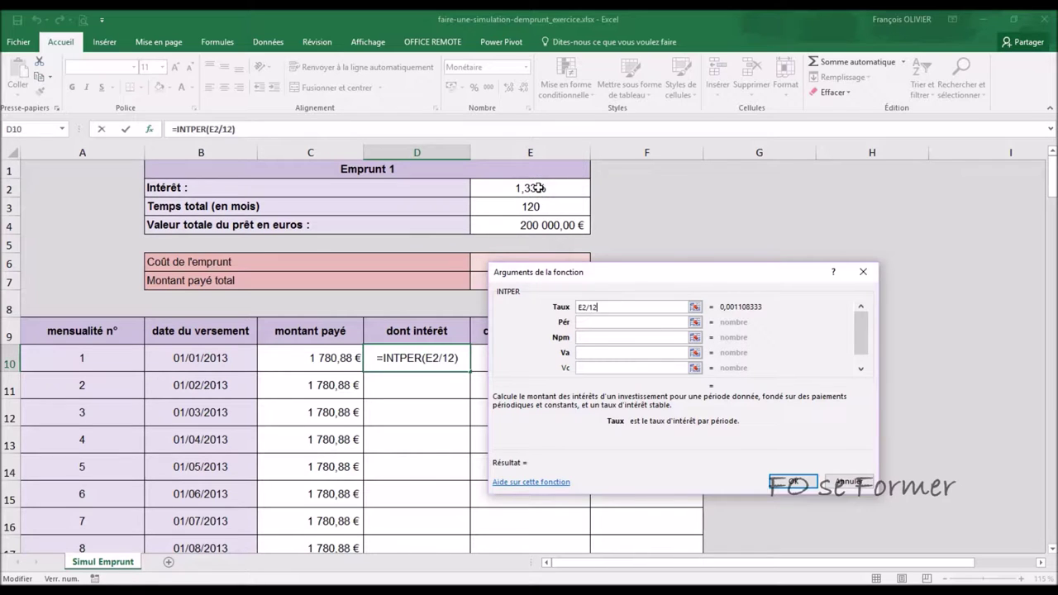
left_click(585, 322)
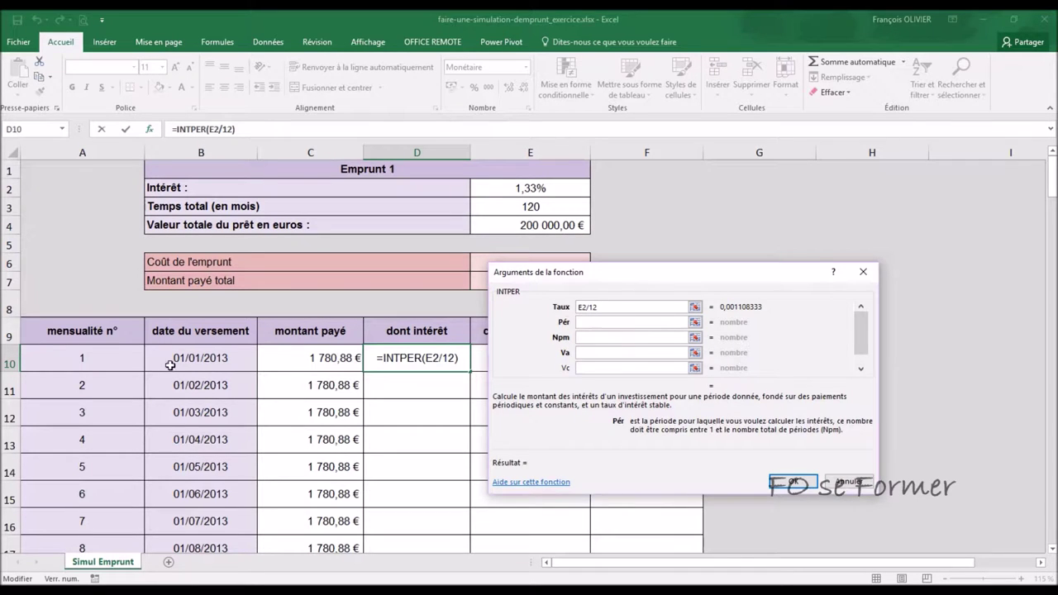
left_click(83, 357)
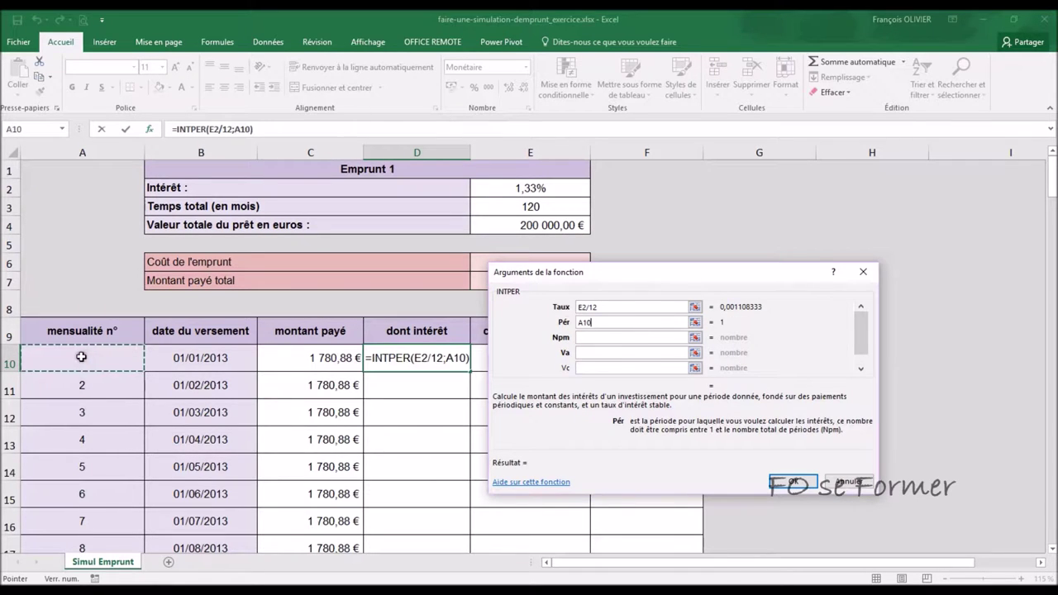
left_click(588, 338)
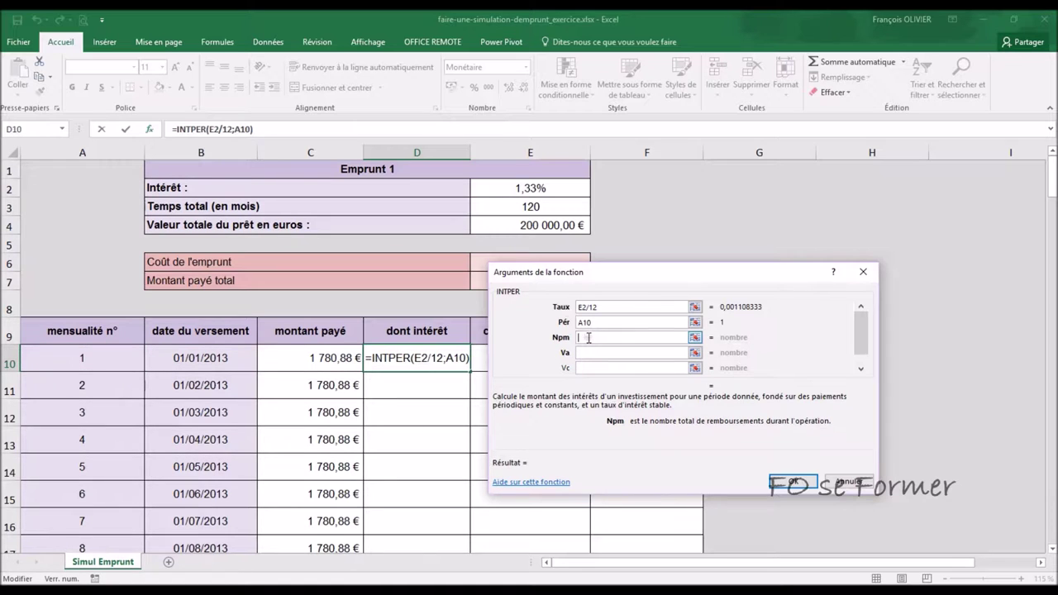
left_click(531, 206)
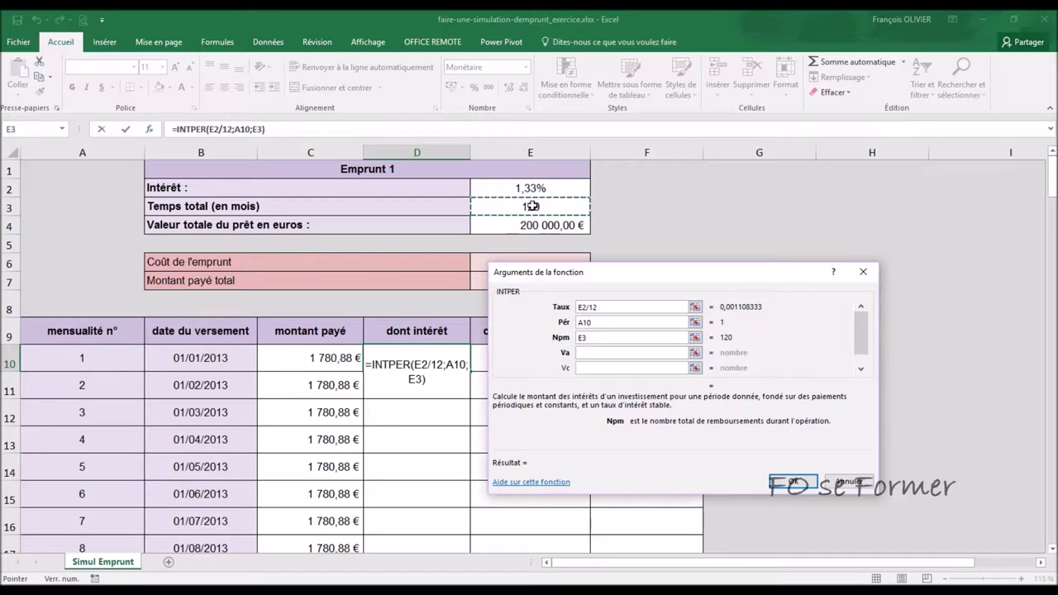
left_click(592, 353)
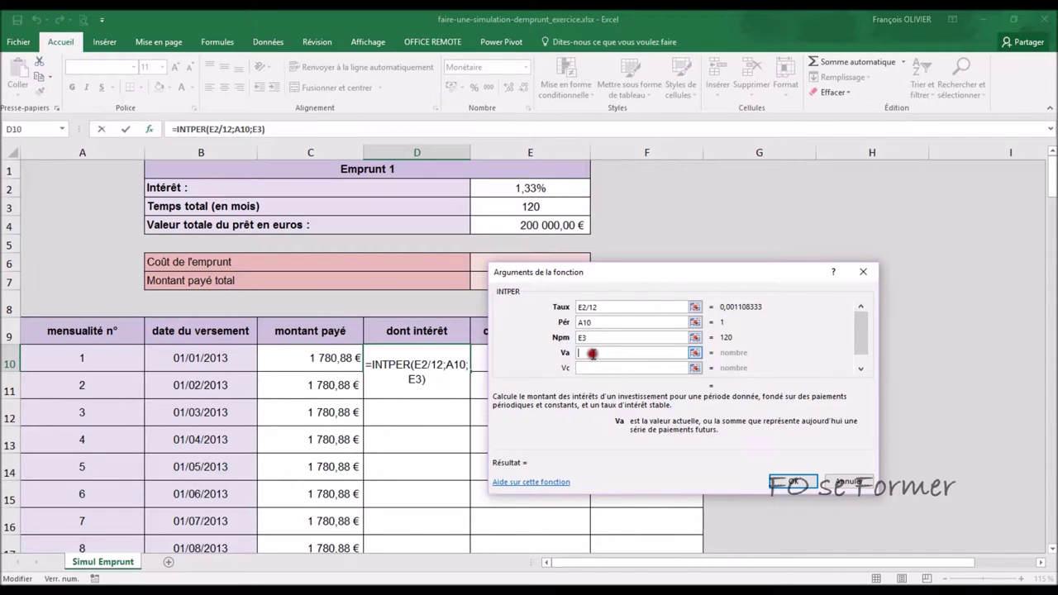
type("-")
left_click(547, 229)
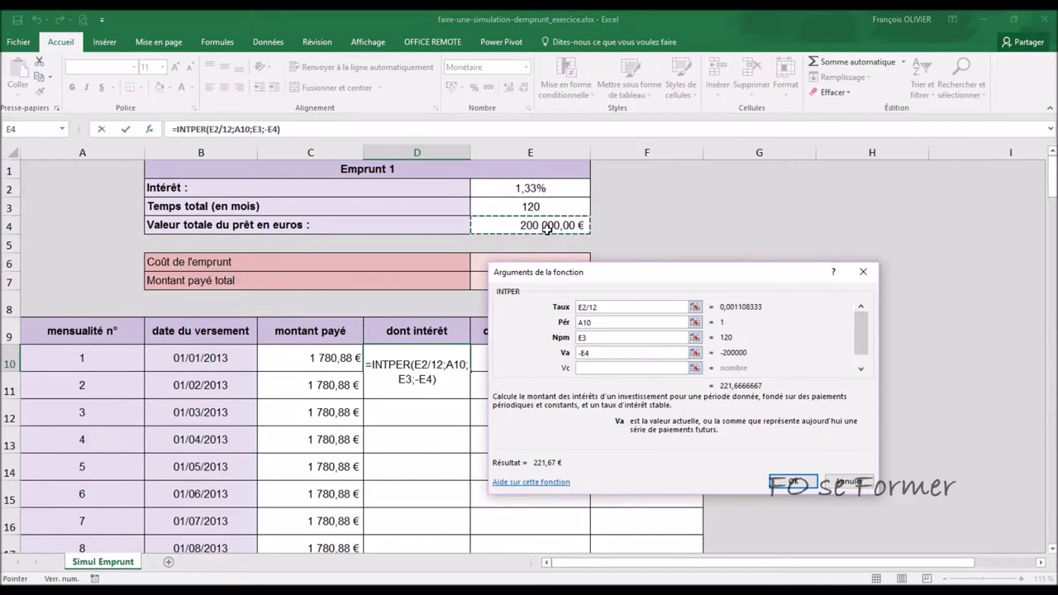
key("Return")
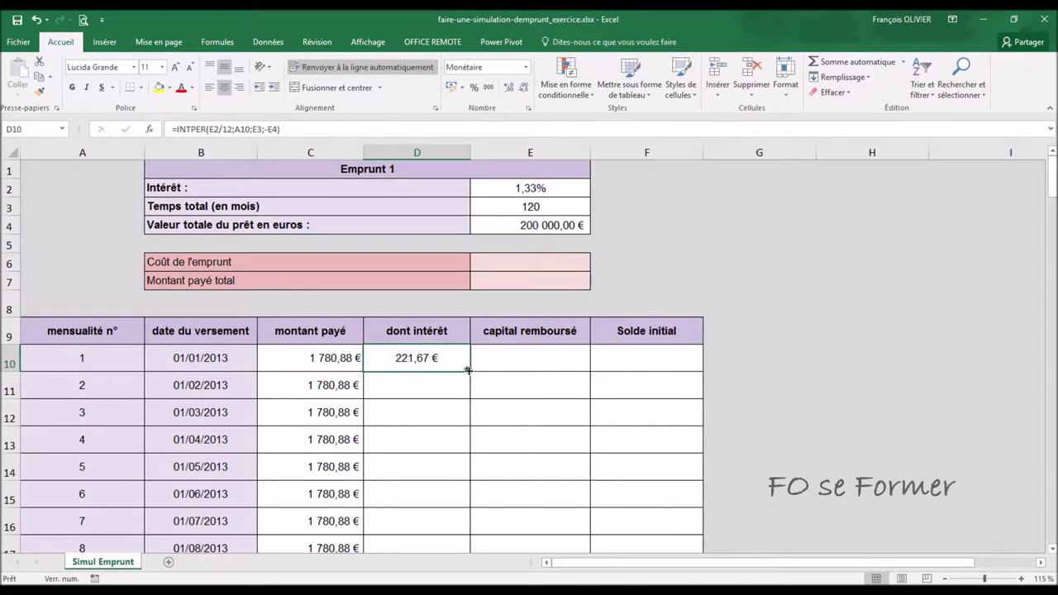
left_click_drag(469, 371, 476, 428)
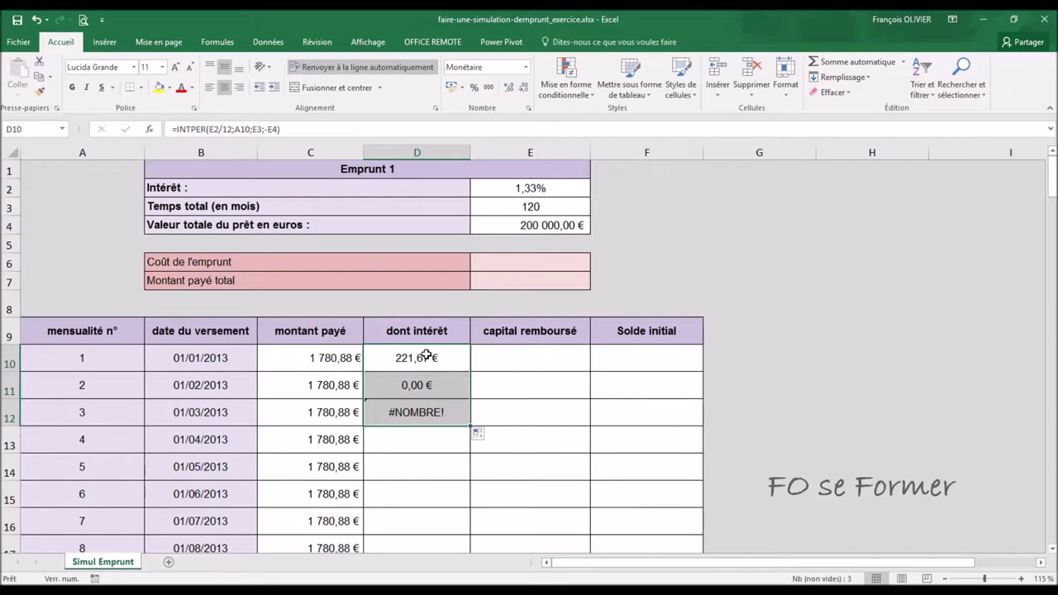
Undo the faulty fill and make E2, E3 and E4 absolute in the INTPER formula.
key("ctrl+z")
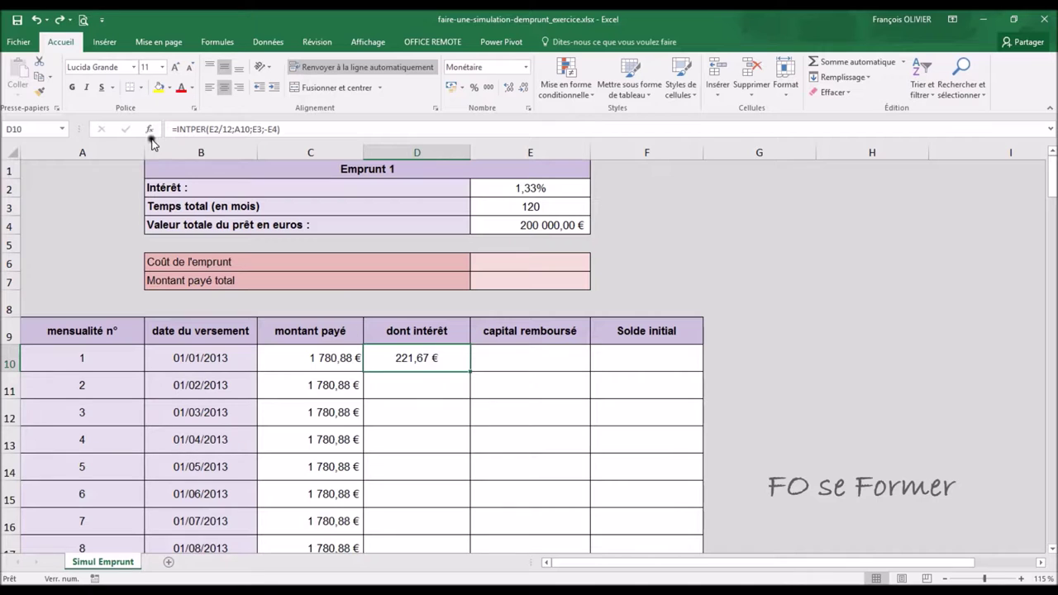
left_click(147, 131)
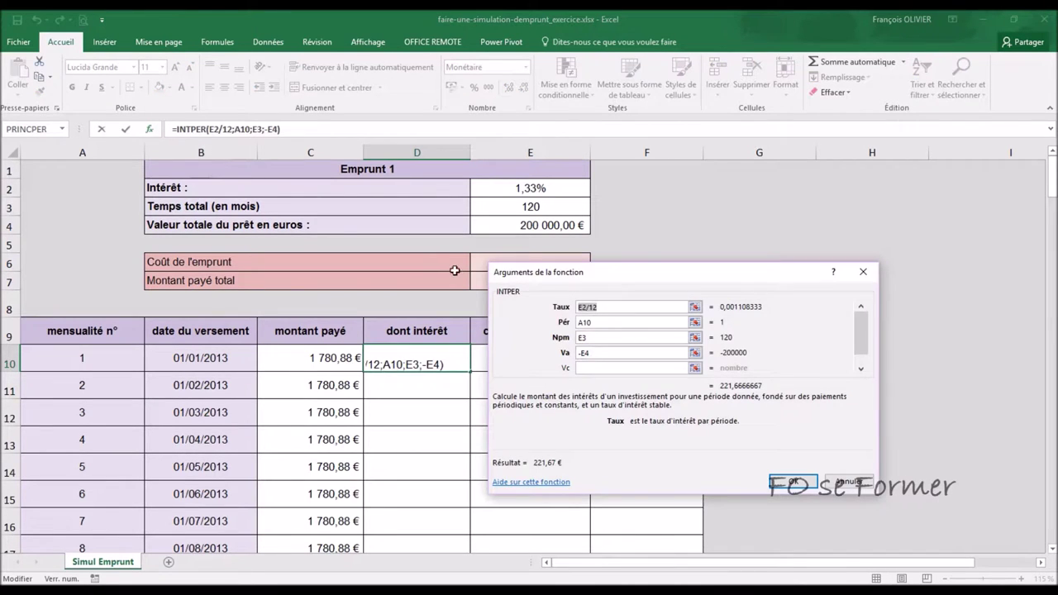
left_click(584, 307)
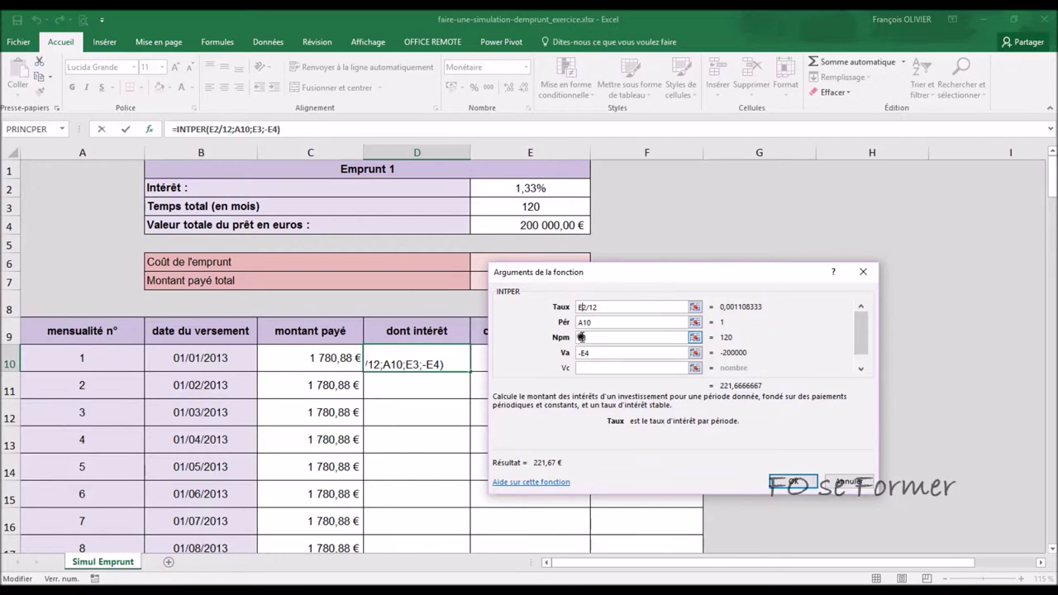
key("F4")
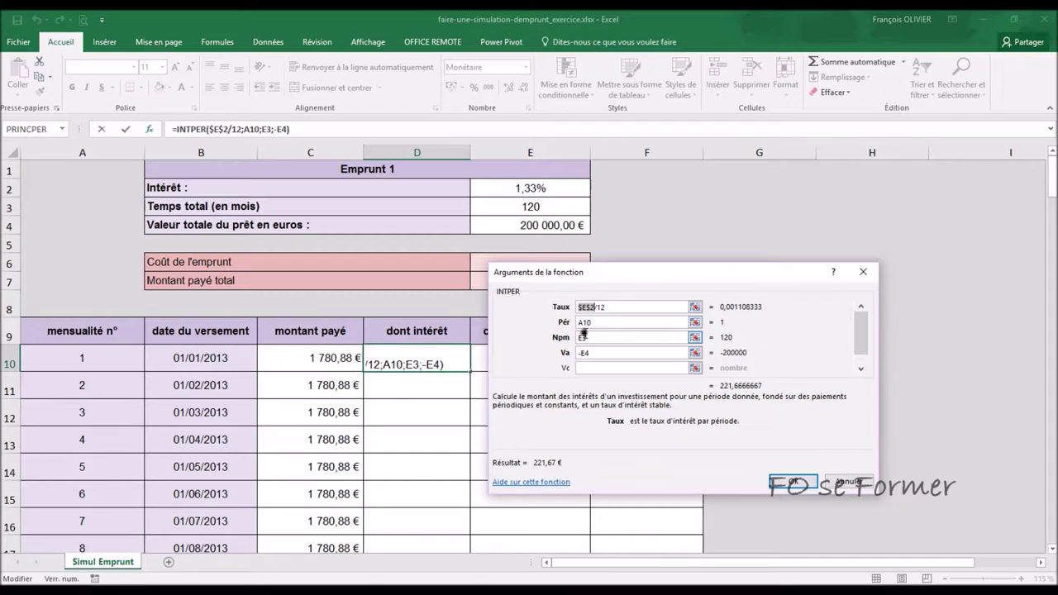
left_click(582, 337)
key("F4")
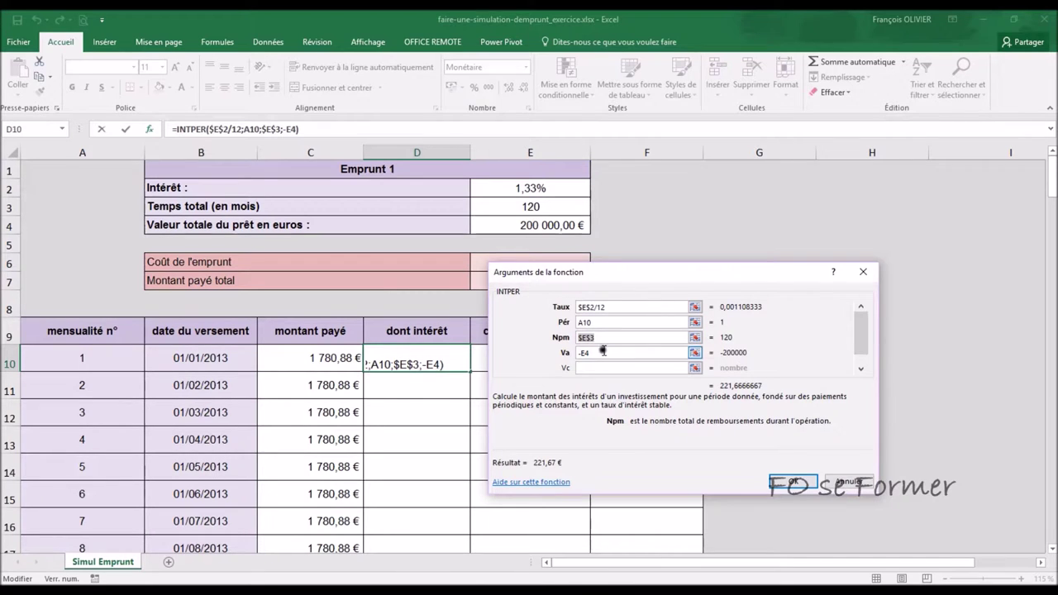
left_click(586, 353)
key("F4")
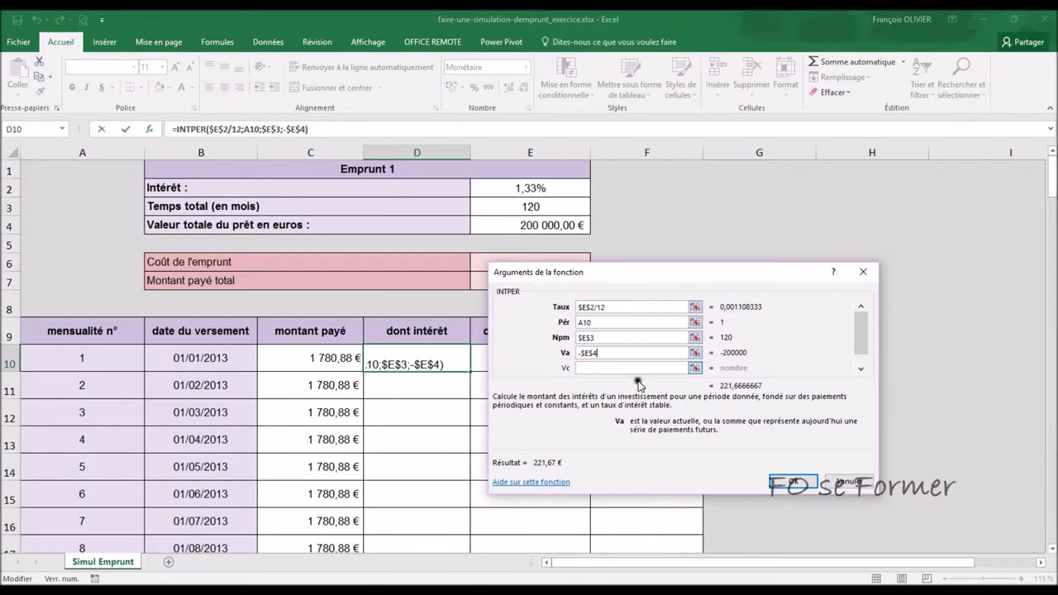
left_click(784, 477)
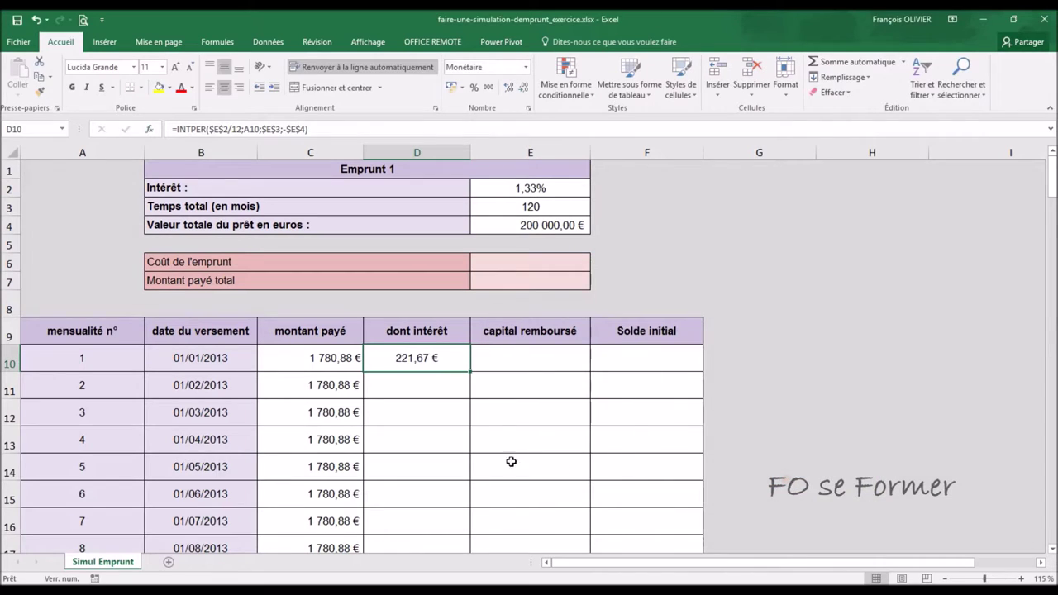
Fill the corrected interest formula down all 120 rows and check the results.
double_click(469, 374)
scroll(466, 376, "down", 3)
scroll(466, 378, "down", 3)
scroll(465, 378, "down", 5)
scroll(465, 380, "down", 3)
scroll(465, 383, "down", 3)
scroll(465, 382, "down", 5)
scroll(464, 383, "down", 4)
scroll(465, 382, "down", 3)
scroll(464, 383, "down", 4)
scroll(464, 383, "down", 3)
scroll(465, 383, "down", 3)
scroll(464, 382, "down", 2)
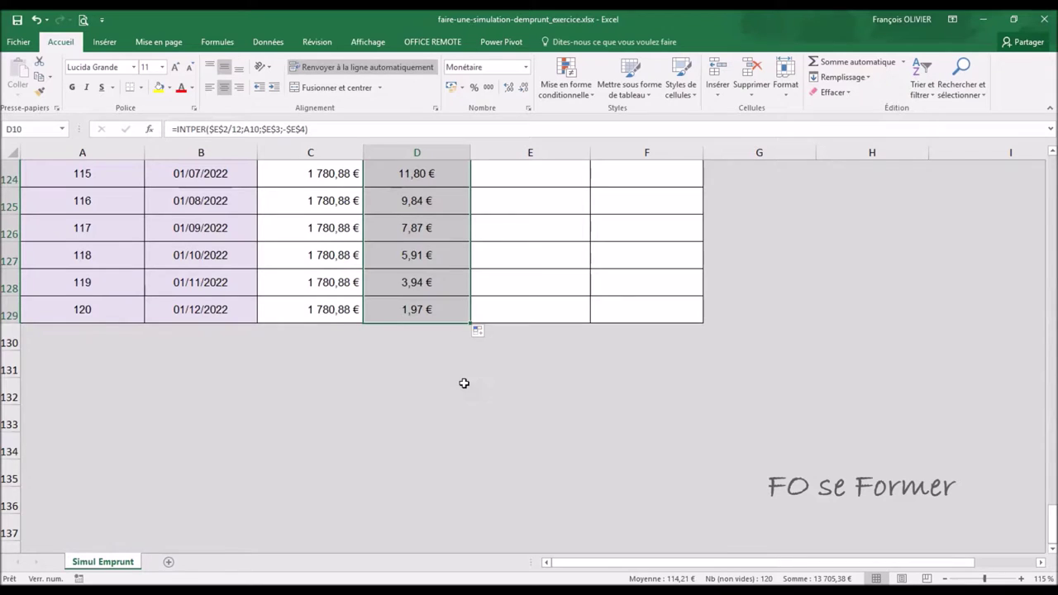
scroll(464, 383, "up", 5)
scroll(464, 383, "up", 5)
scroll(464, 382, "up", 5)
scroll(464, 382, "up", 4)
scroll(464, 383, "up", 8)
scroll(464, 383, "up", 5)
scroll(464, 382, "up", 4)
scroll(463, 383, "up", 4)
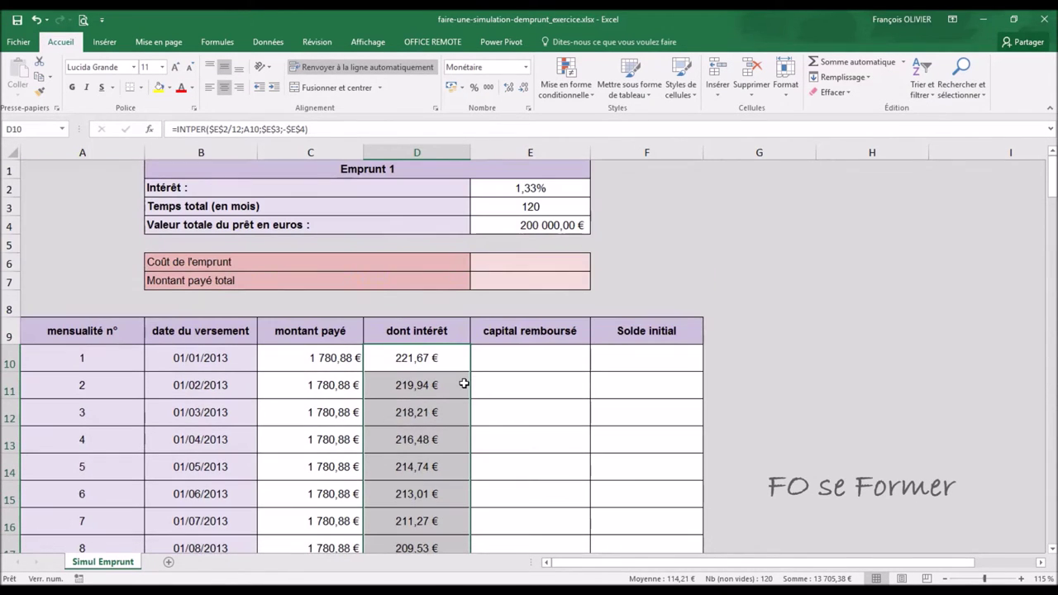
left_click(517, 360)
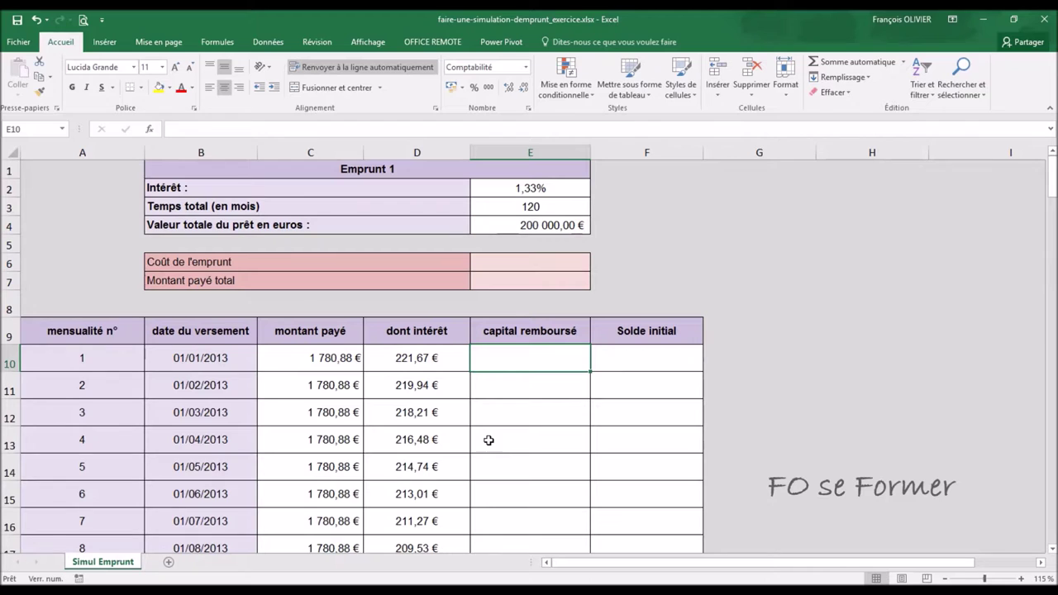
Insert =PRINCPER() in E10 via =pr and open its argument entry.
type("=")
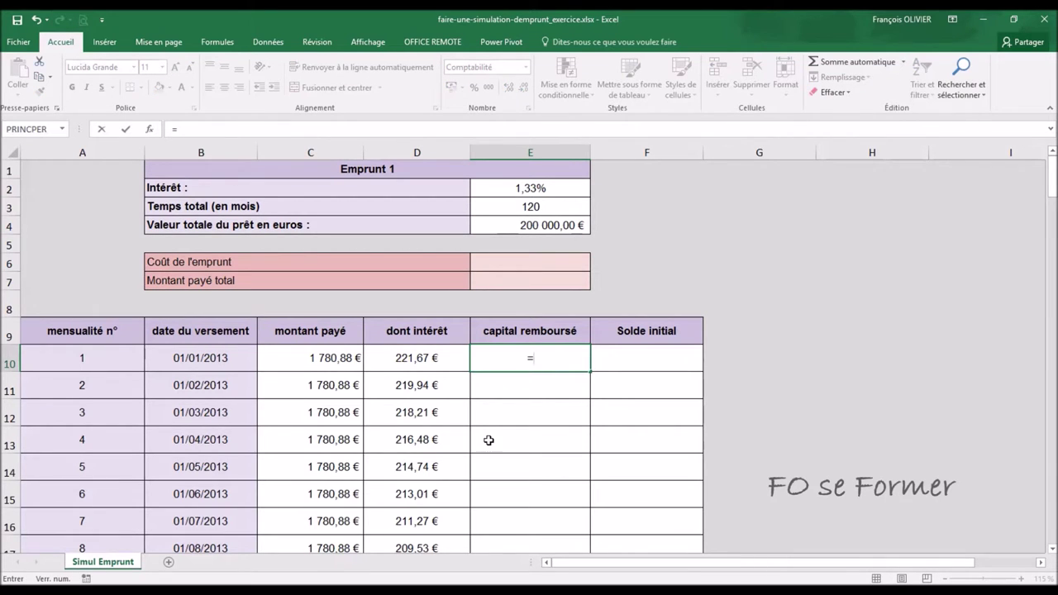
type("pr")
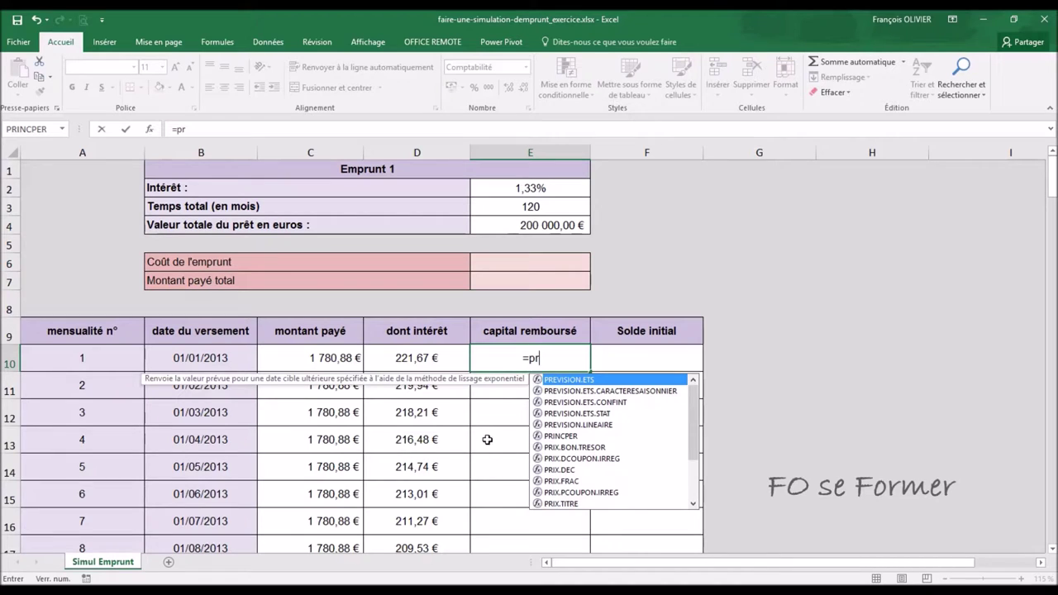
left_click(557, 436)
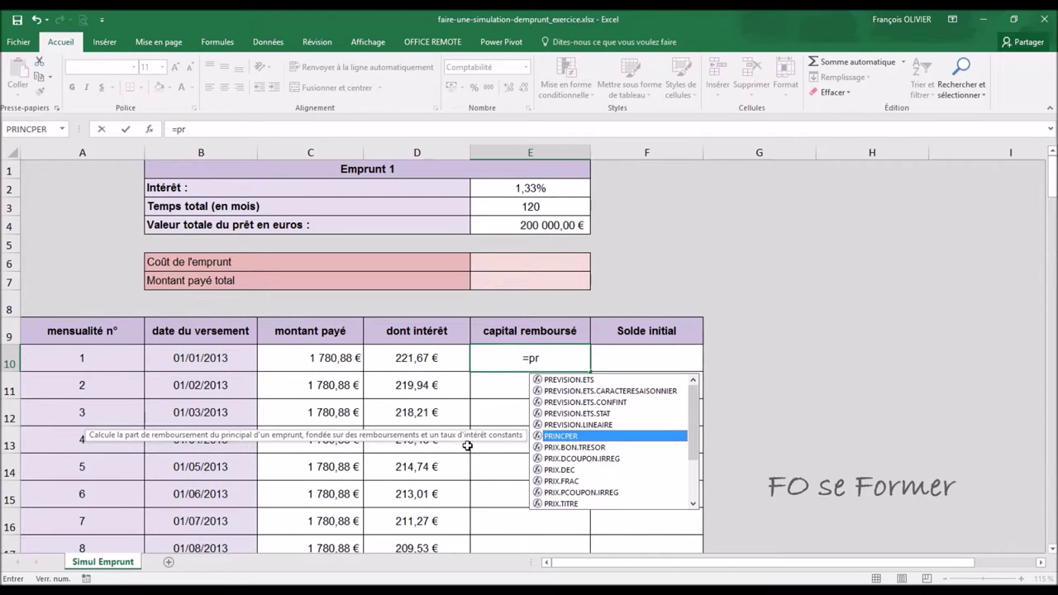
double_click(570, 438)
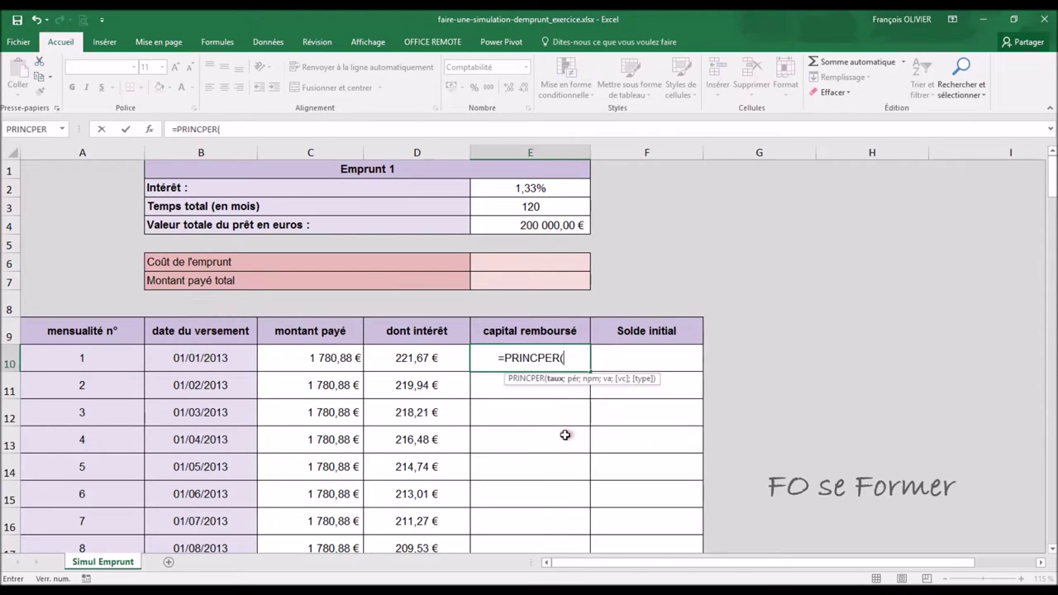
left_click(150, 128)
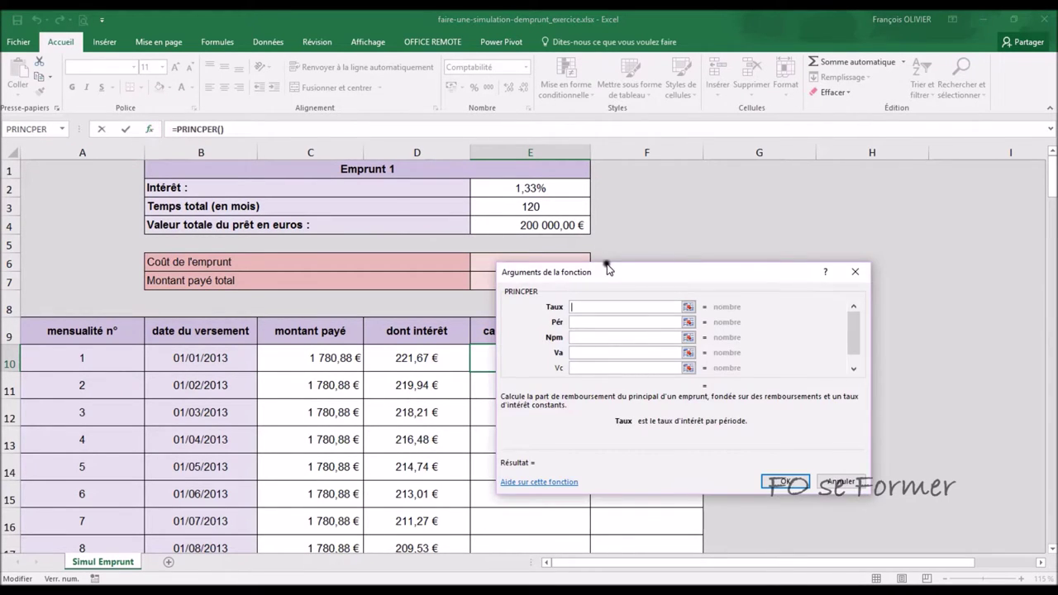
Set the PRINCPER rate to $E$2/12 and the period to A10.
left_click_drag(608, 269, 722, 230)
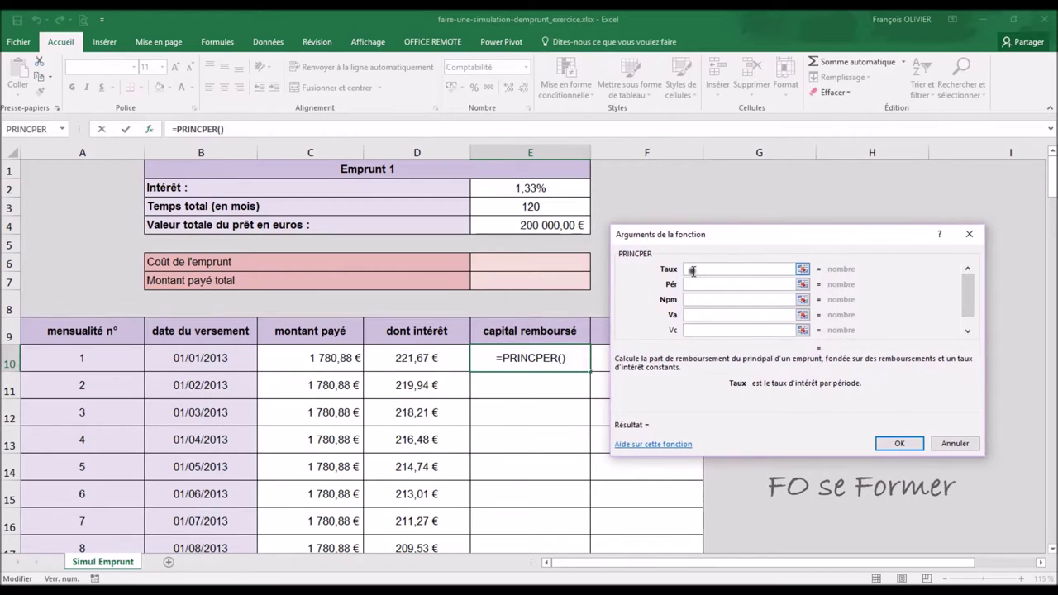
left_click(548, 189)
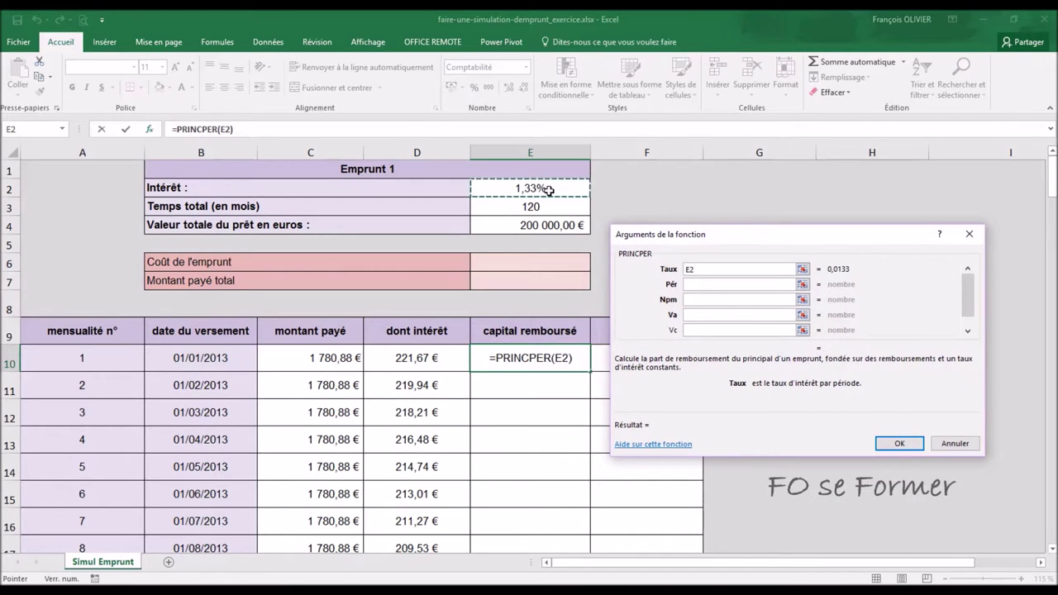
key("F4")
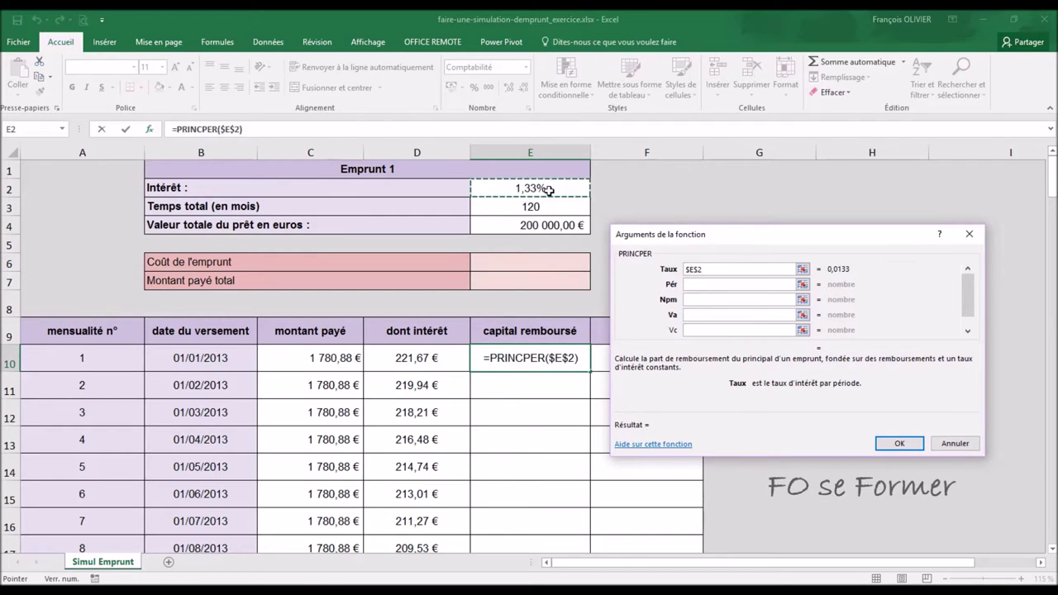
type("/12")
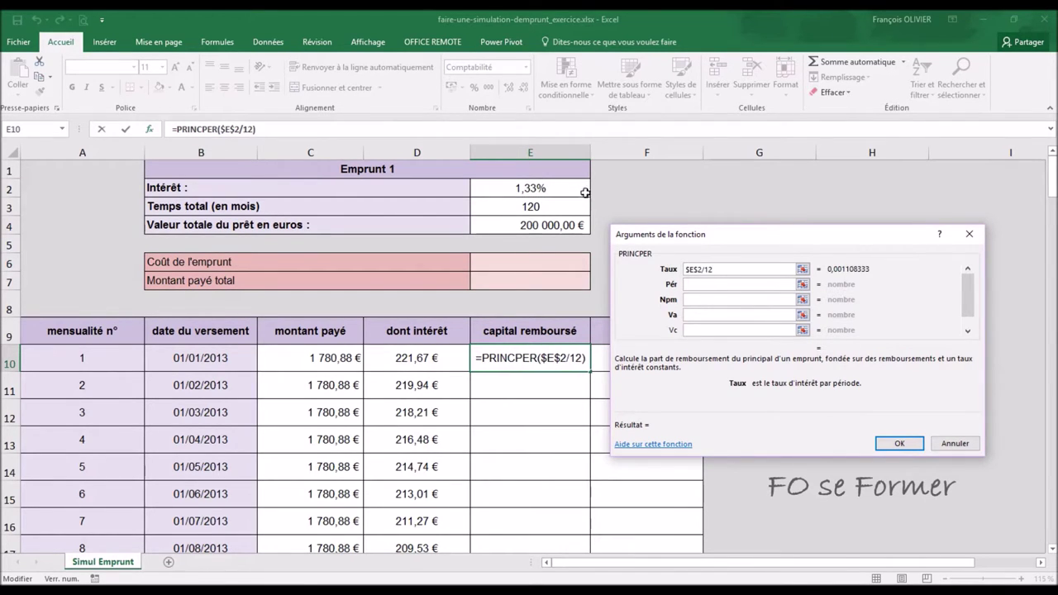
left_click(694, 283)
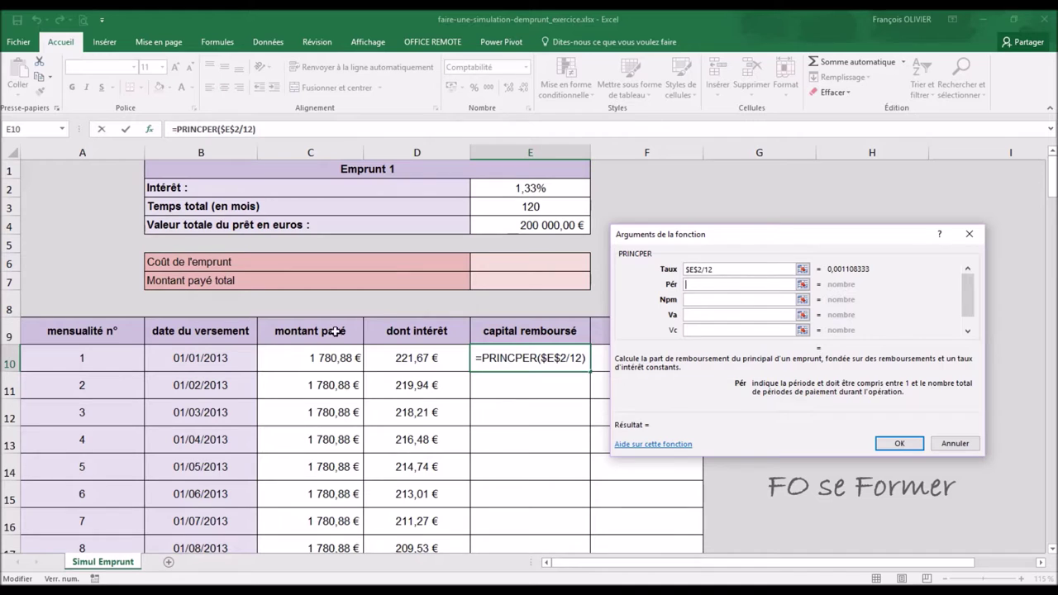
left_click(97, 373)
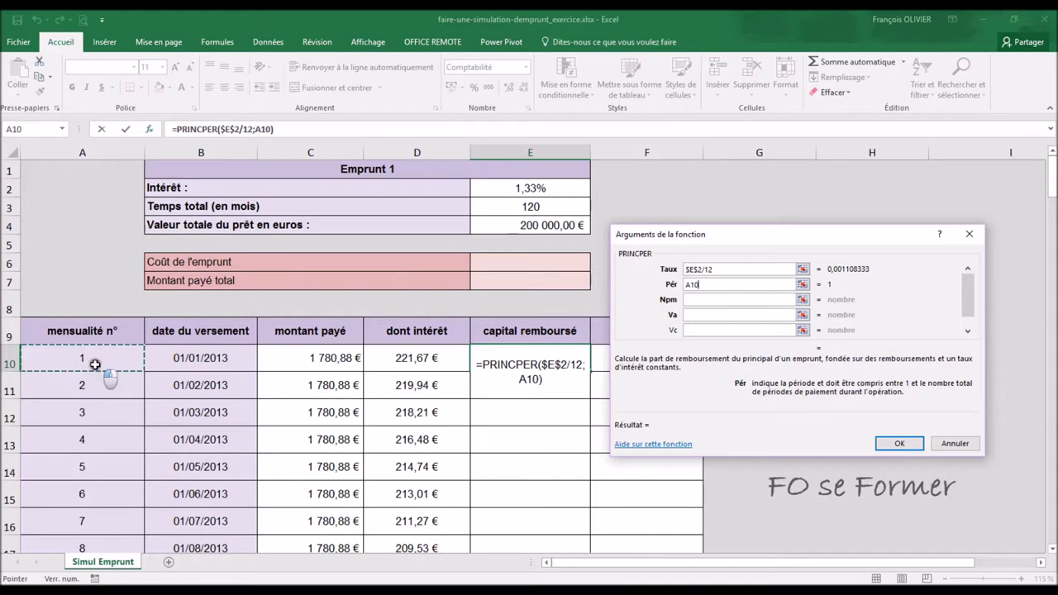
Set the term to $E$3 and present value to -$E$4, giving 1 559,21 €.
left_click(725, 301)
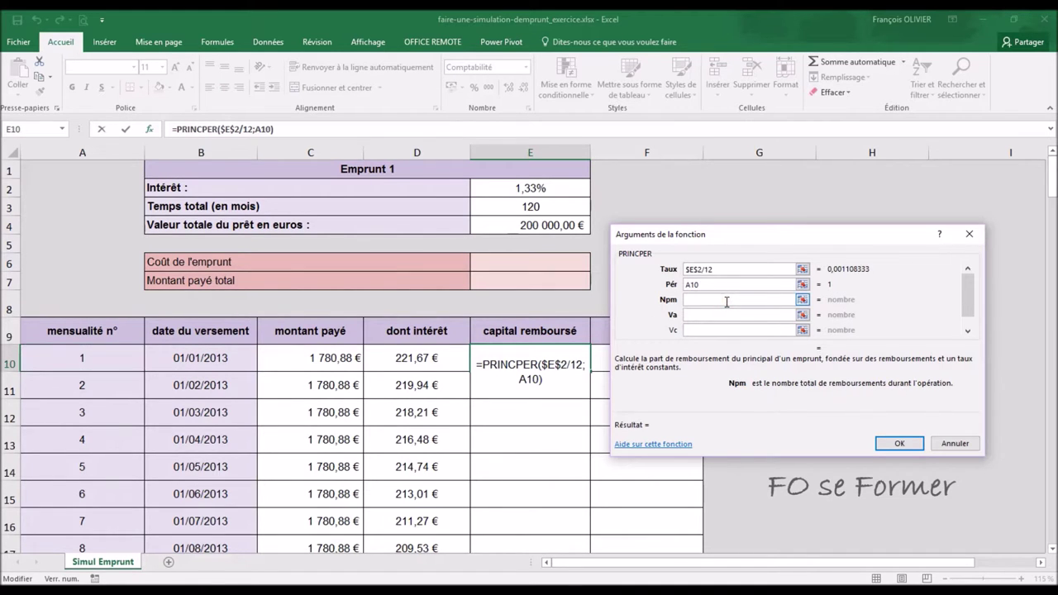
left_click(546, 206)
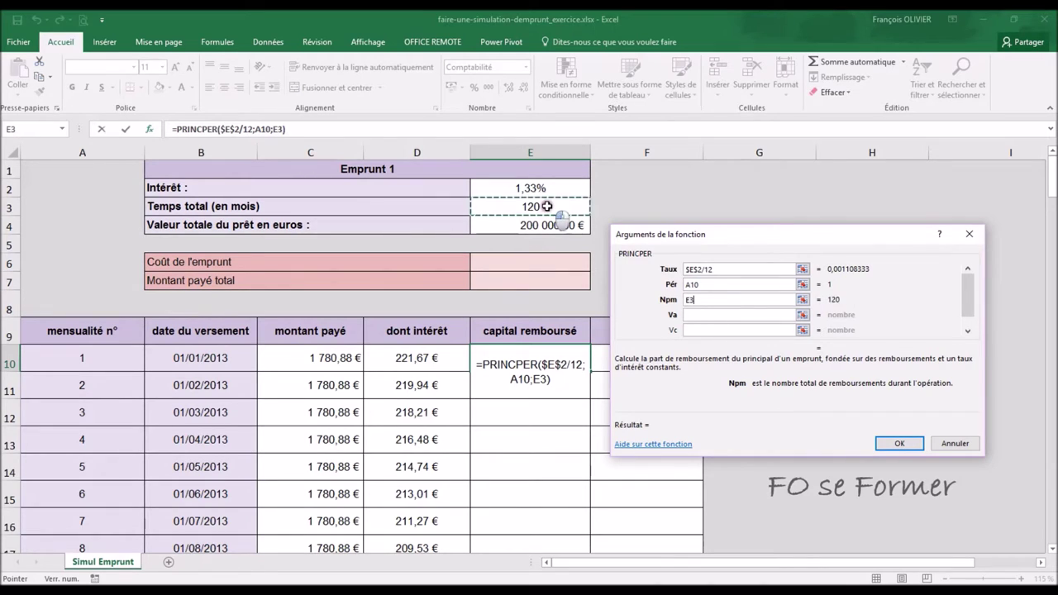
key("F4")
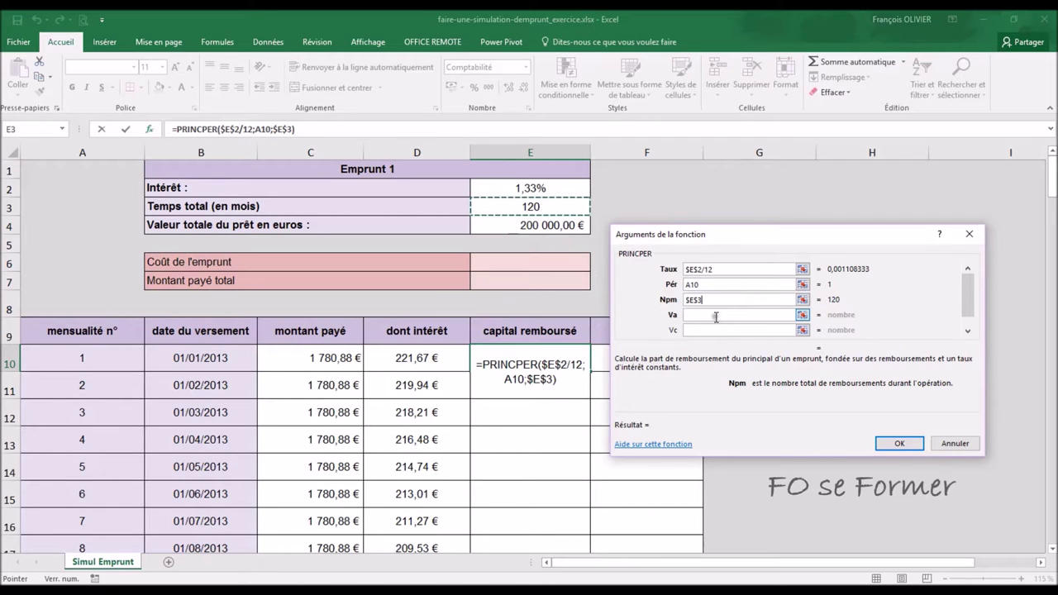
left_click(716, 316)
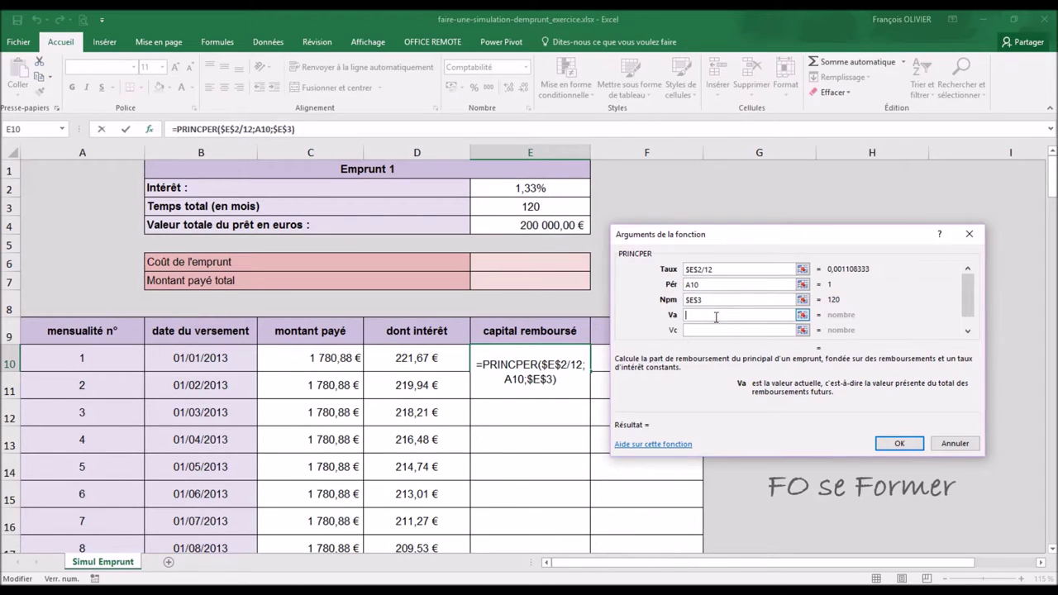
type("-")
left_click(576, 225)
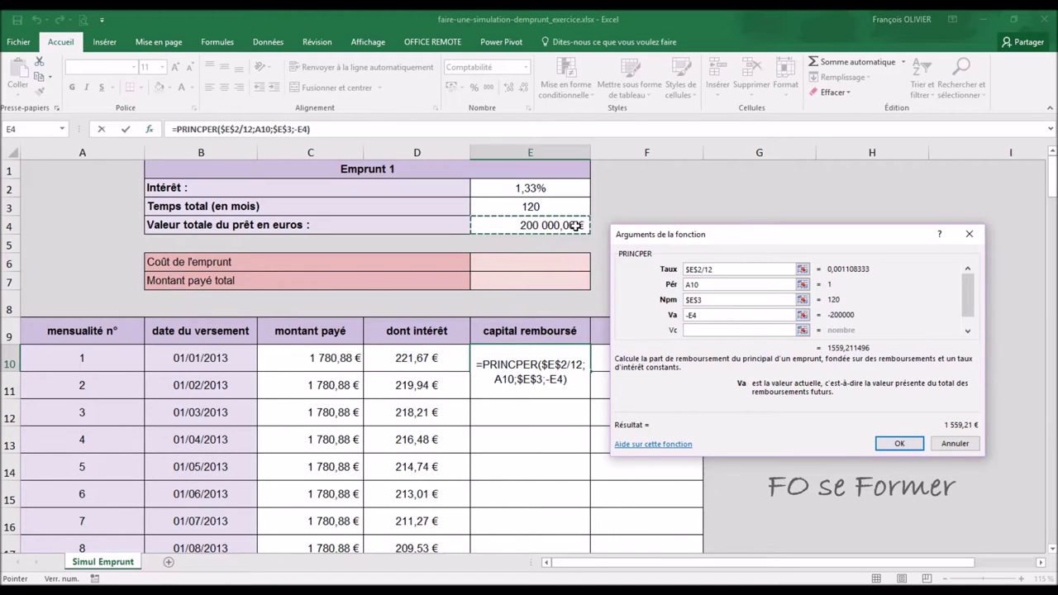
key("F4")
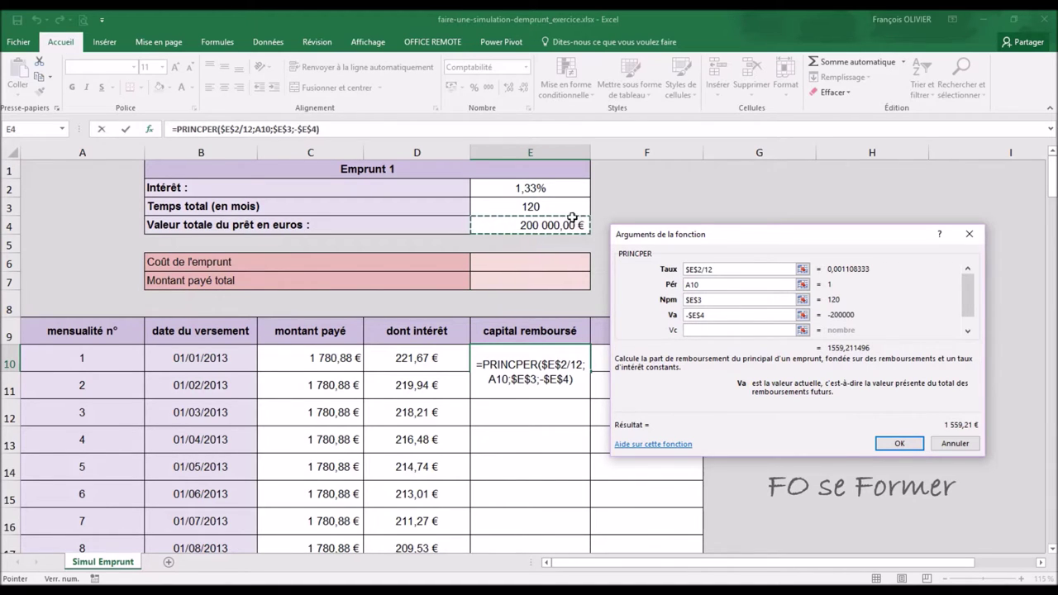
left_click(880, 444)
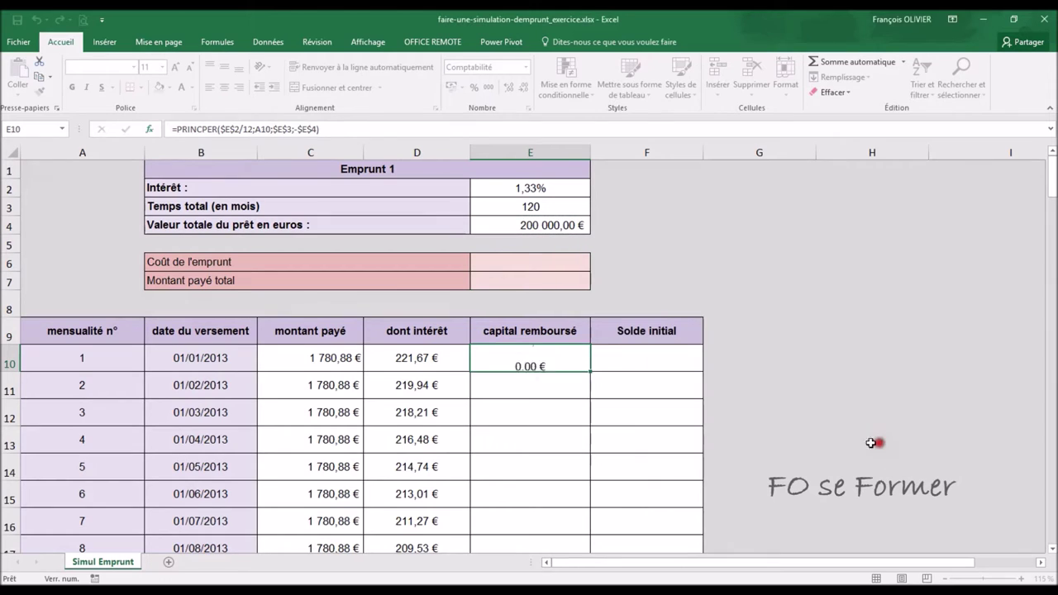
Fill principal repaid down all rows and enter =E4-E10 in F10 (198 440,79 €).
double_click(592, 371)
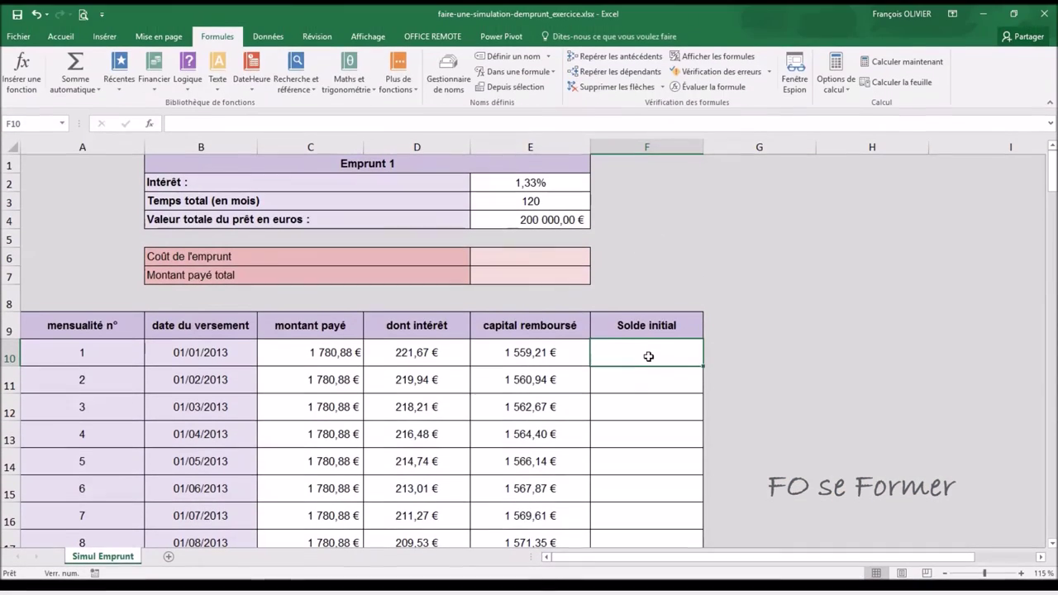
type("=")
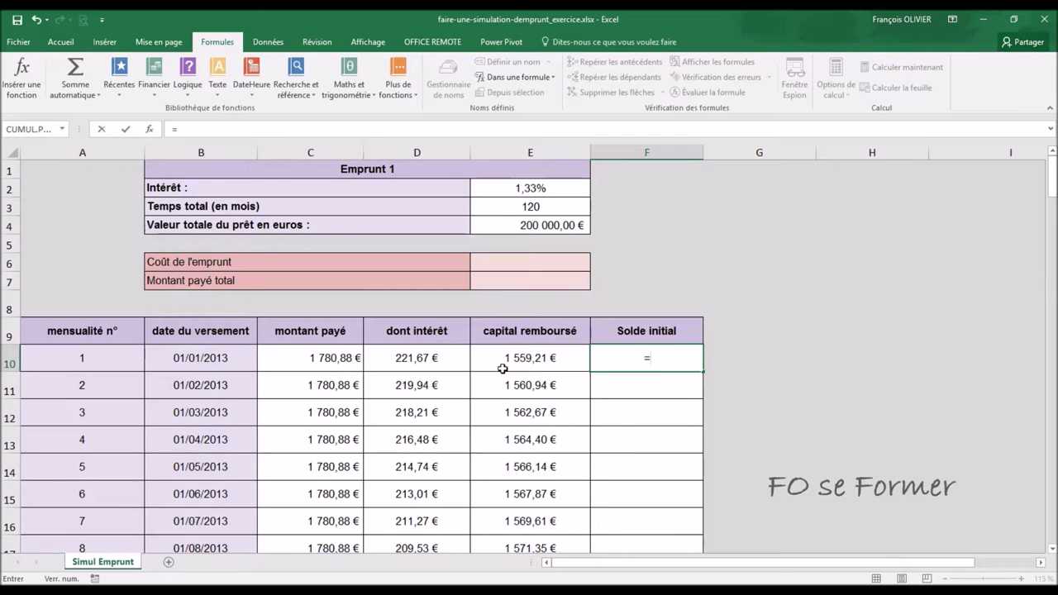
left_click(550, 226)
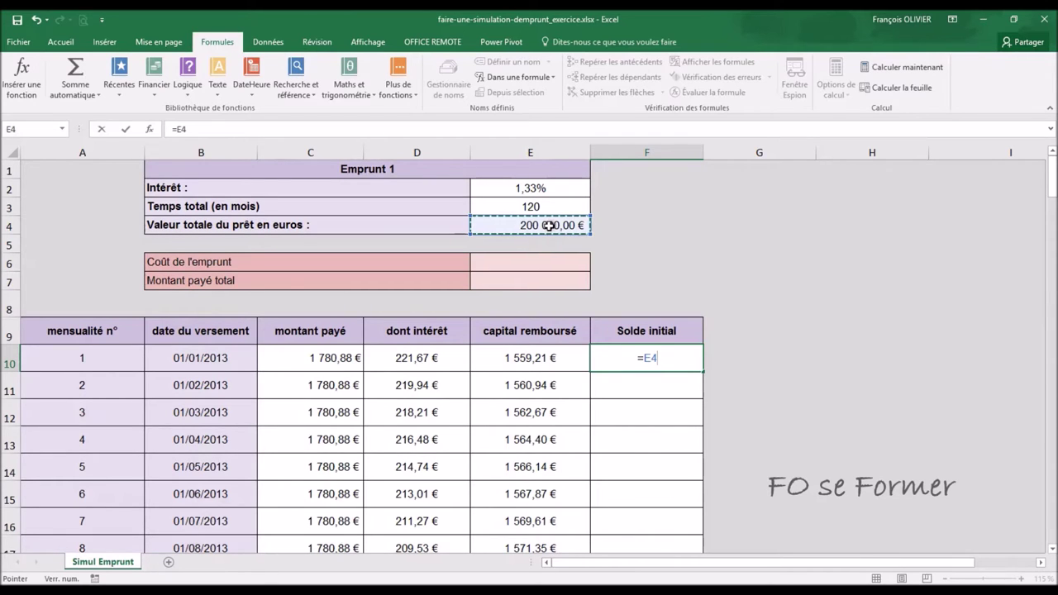
type("-")
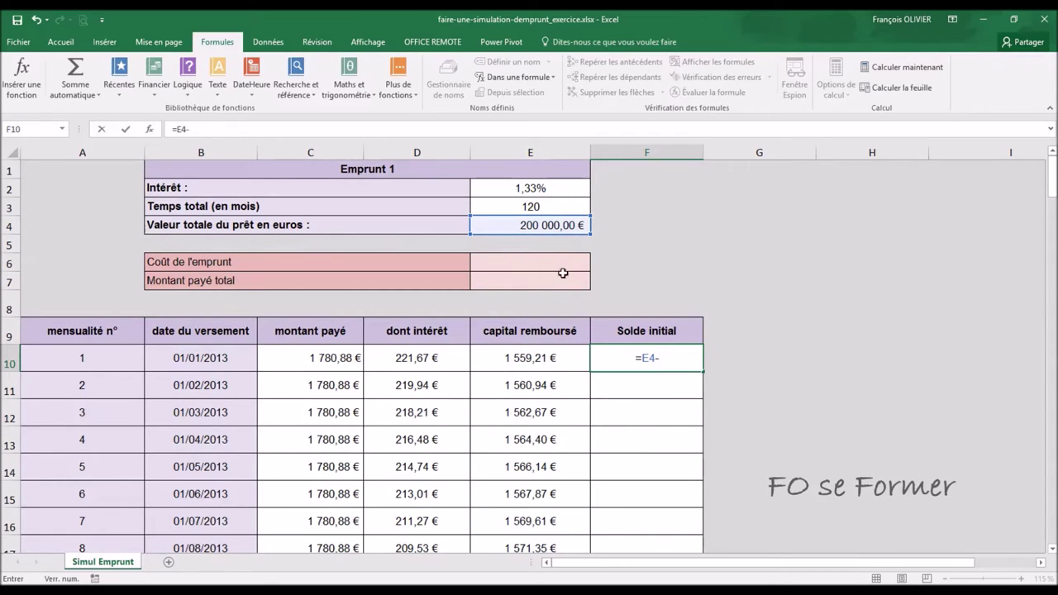
left_click(538, 363)
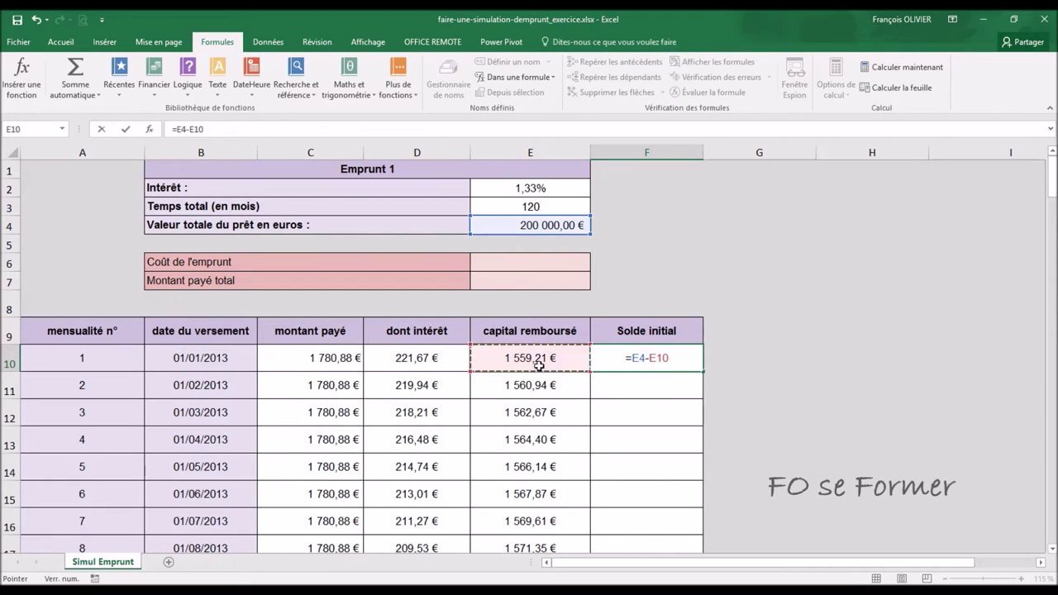
key("Return")
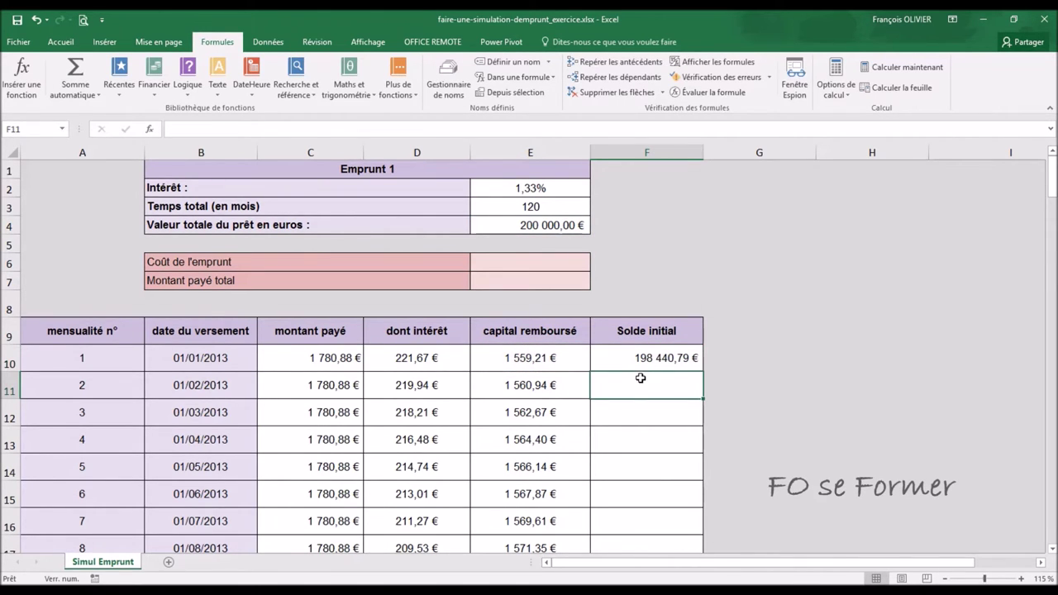
Enter =F10-E11 in F11 for a 196 879,85 € remaining balance.
type("=")
left_click(658, 352)
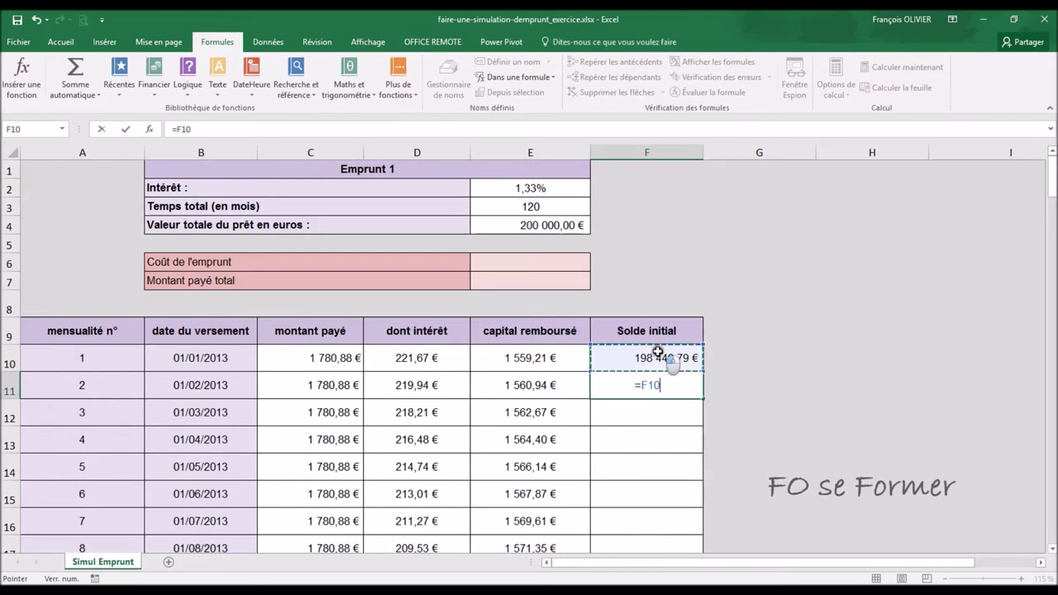
type("-")
left_click(546, 388)
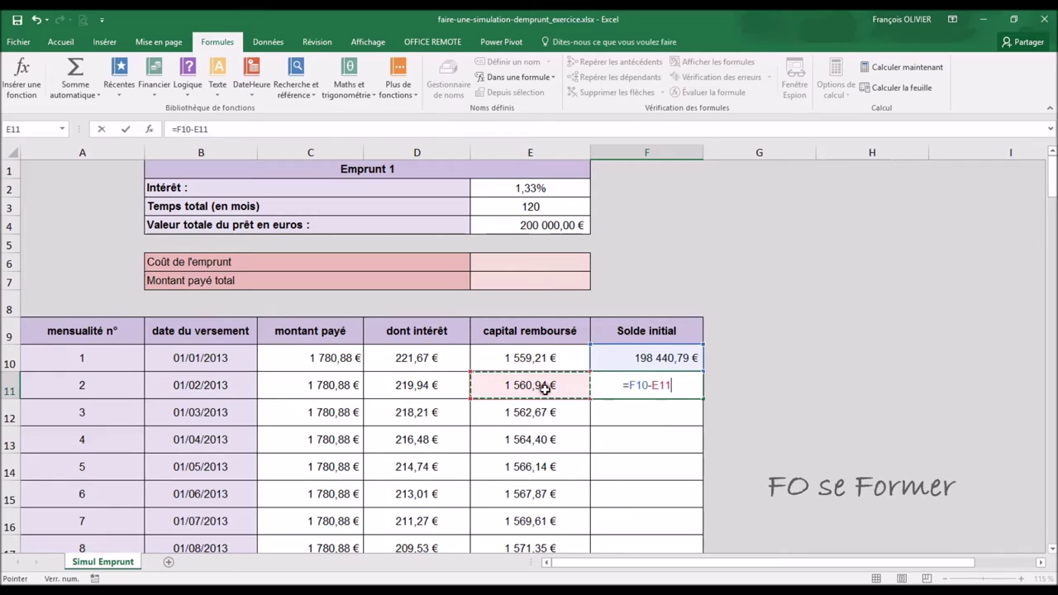
key("Return")
left_click(652, 379)
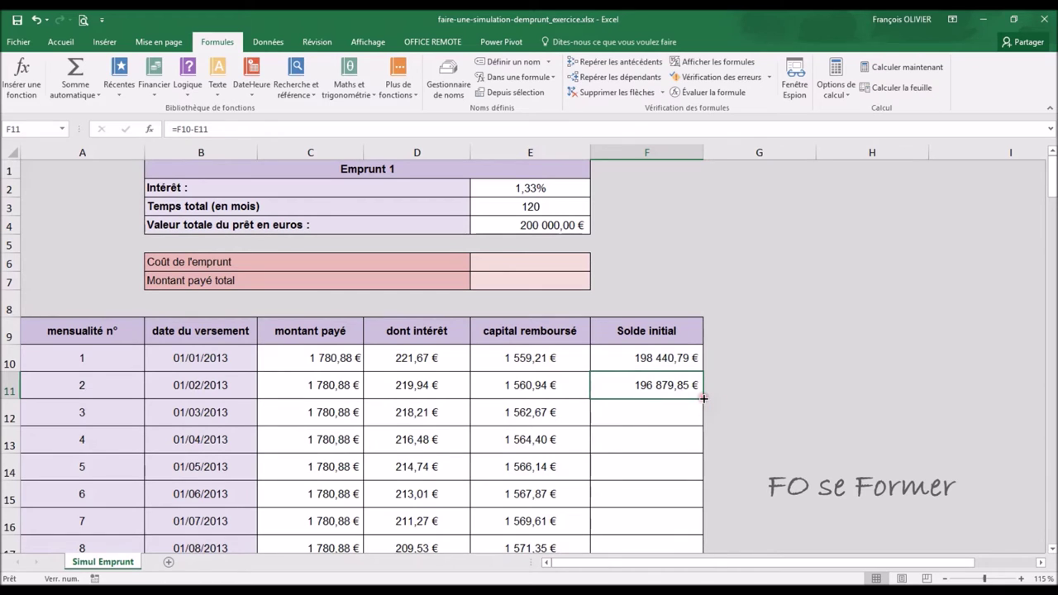
Copy the F11 balance formula down to row 120 and confirm the final balance is 0,00 €.
double_click(703, 397)
scroll(706, 397, "down", 2)
scroll(707, 397, "down", 3)
scroll(709, 397, "down", 6)
scroll(711, 397, "down", 3)
scroll(711, 397, "down", 7)
scroll(709, 396, "down", 3)
scroll(708, 396, "down", 4)
scroll(705, 397, "down", 5)
scroll(705, 397, "down", 5)
scroll(704, 397, "down", 3)
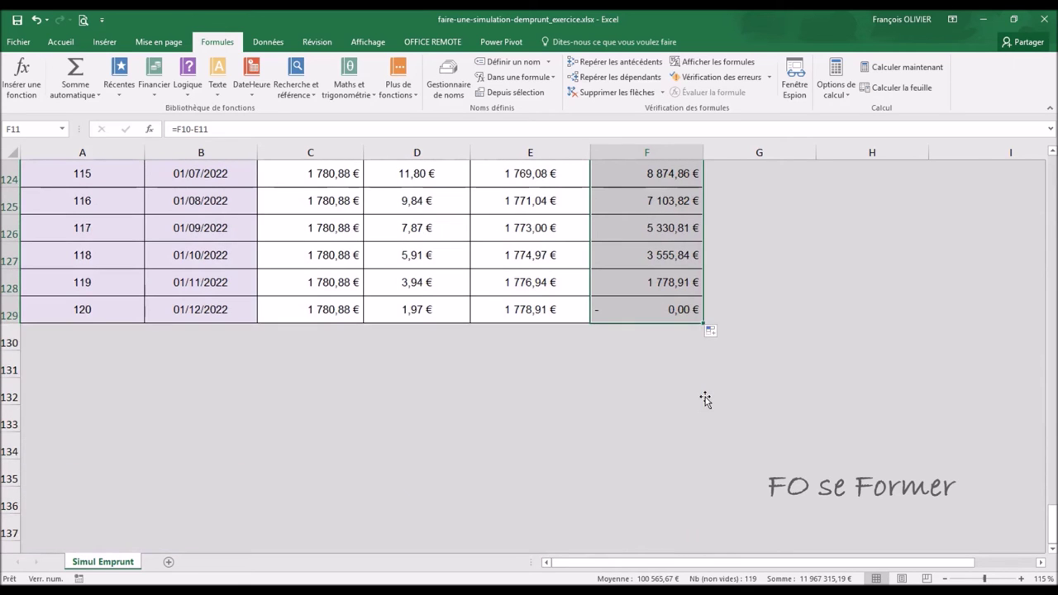
scroll(739, 315, "up", 5)
scroll(739, 315, "up", 7)
scroll(738, 318, "up", 8)
scroll(737, 323, "up", 9)
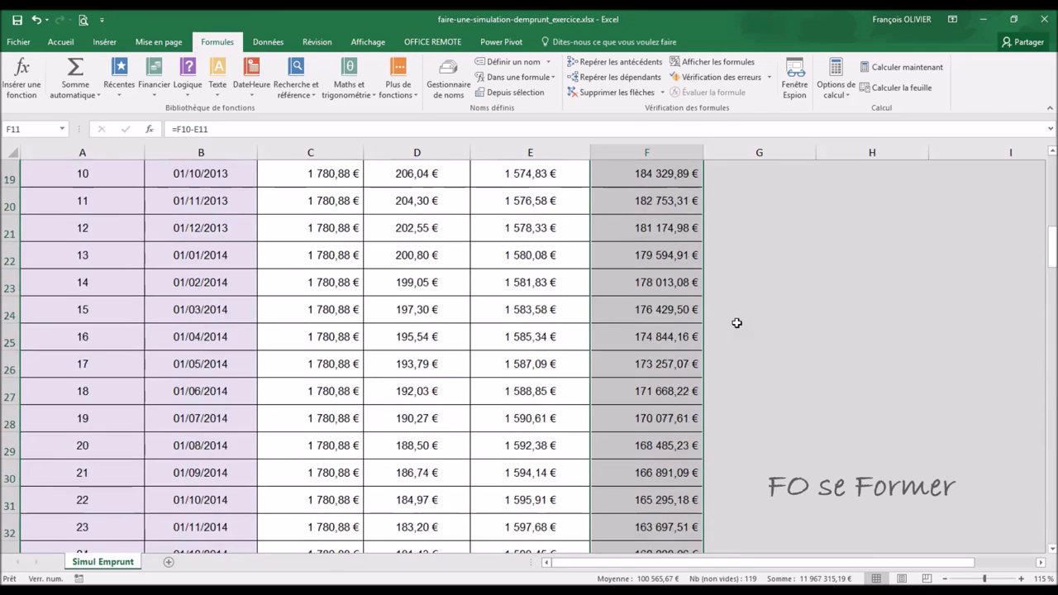
scroll(737, 322, "up", 6)
scroll(736, 323, "up", 1)
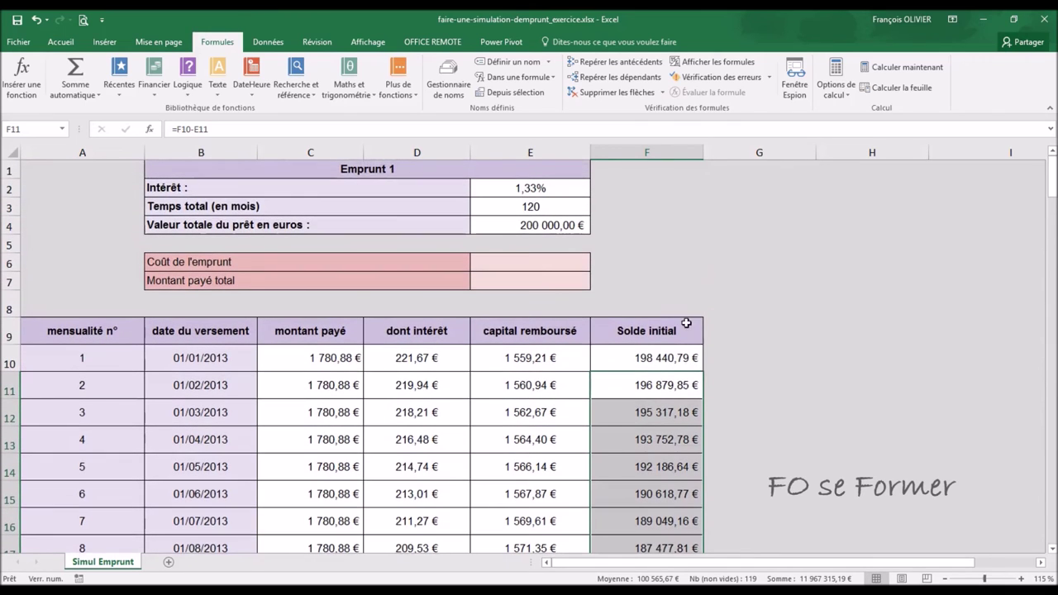
left_click(552, 284)
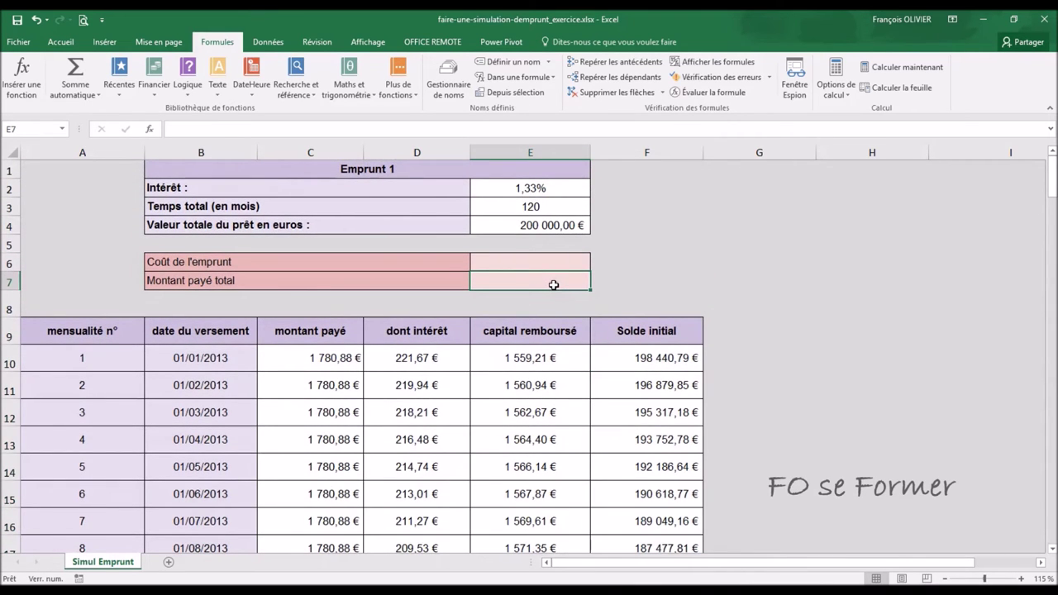
Enter =C10*E3 in E7 so Montant payé total shows 213 705,38 €.
type("=")
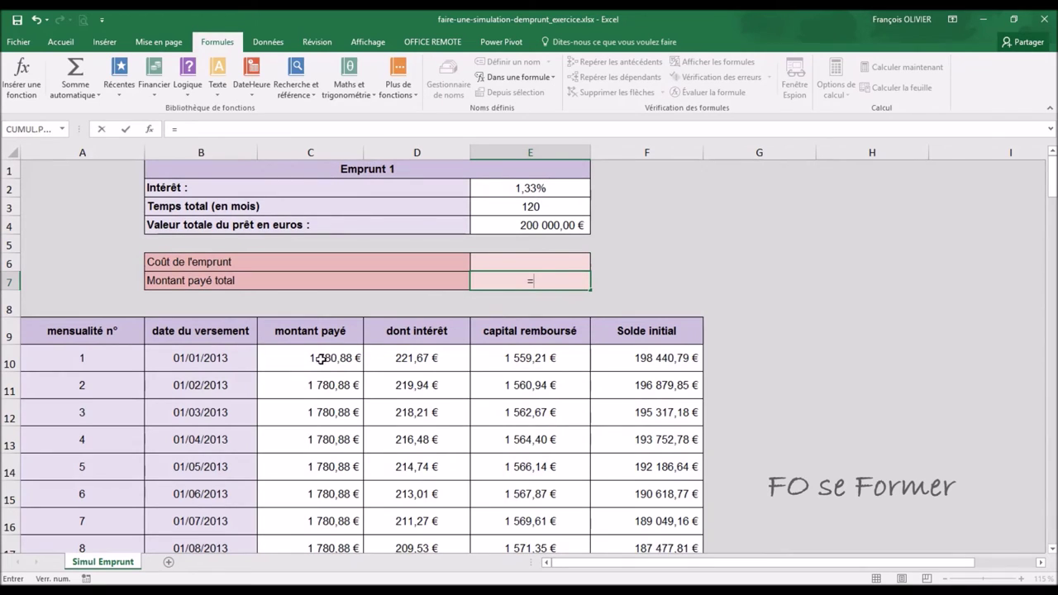
left_click(321, 358)
type("*")
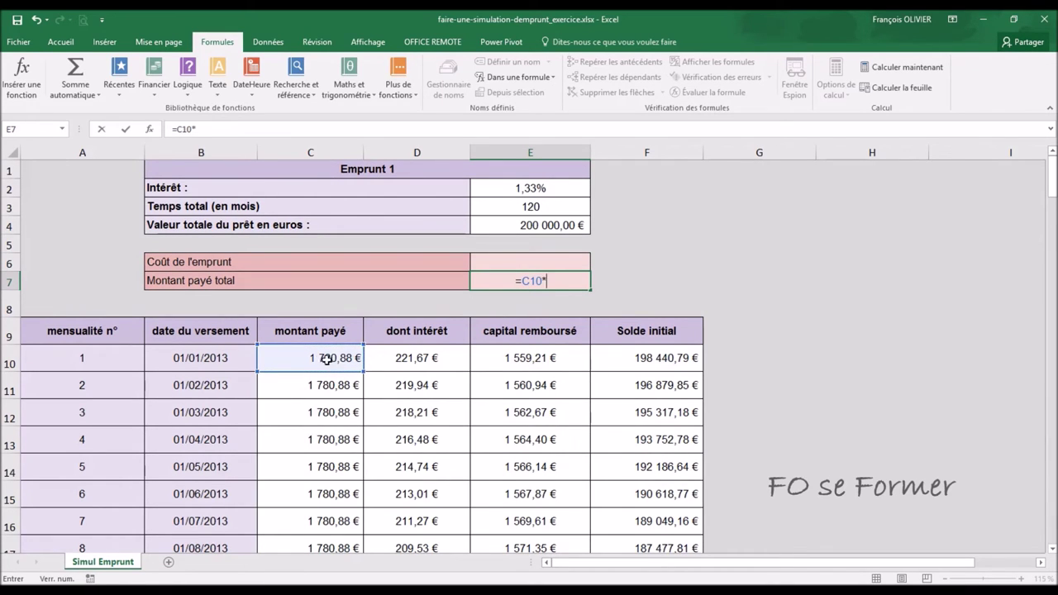
left_click(539, 203)
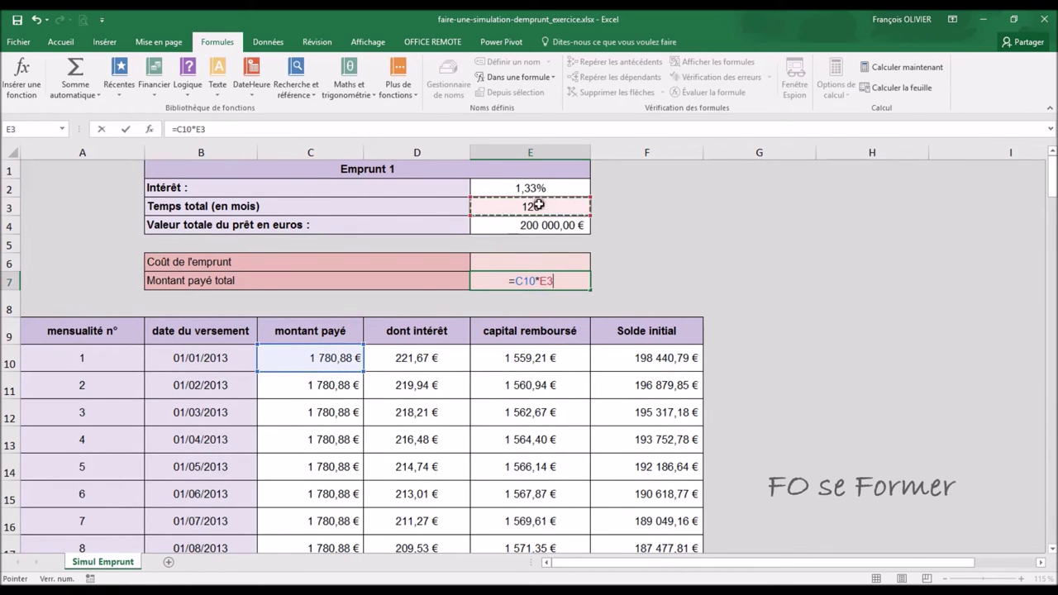
key("Return")
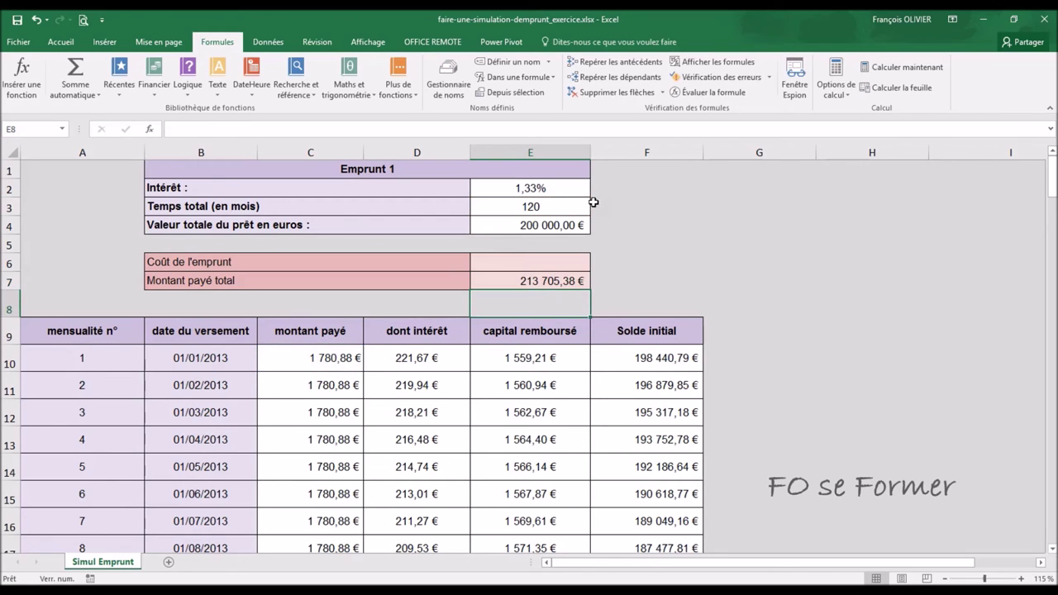
Enter =E7-E4 in E6 so Coût de l'emprunt shows 13 705,38 €.
left_click(575, 263)
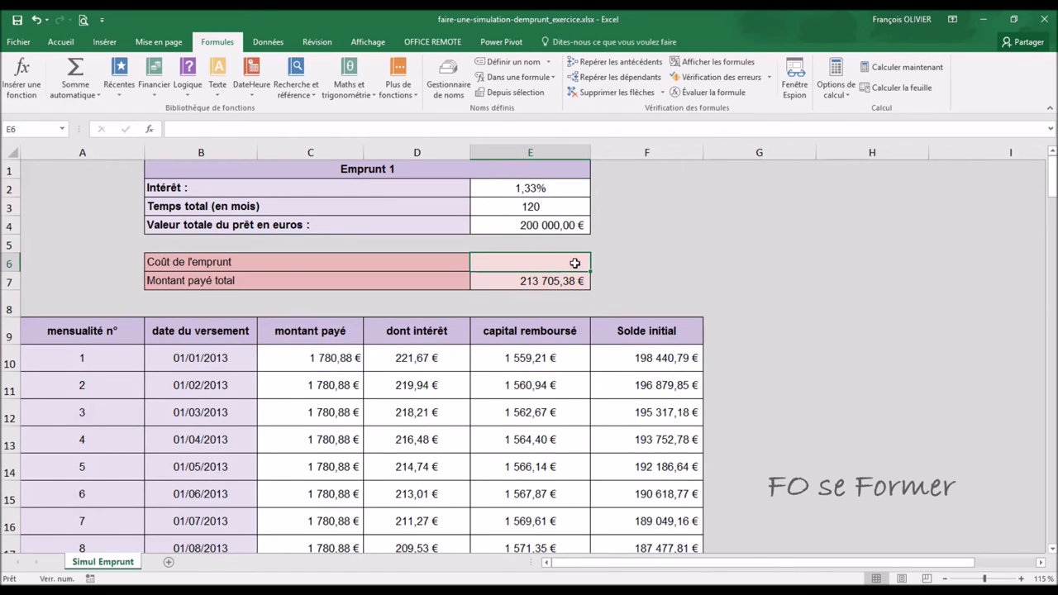
type("=")
left_click(561, 280)
type("-")
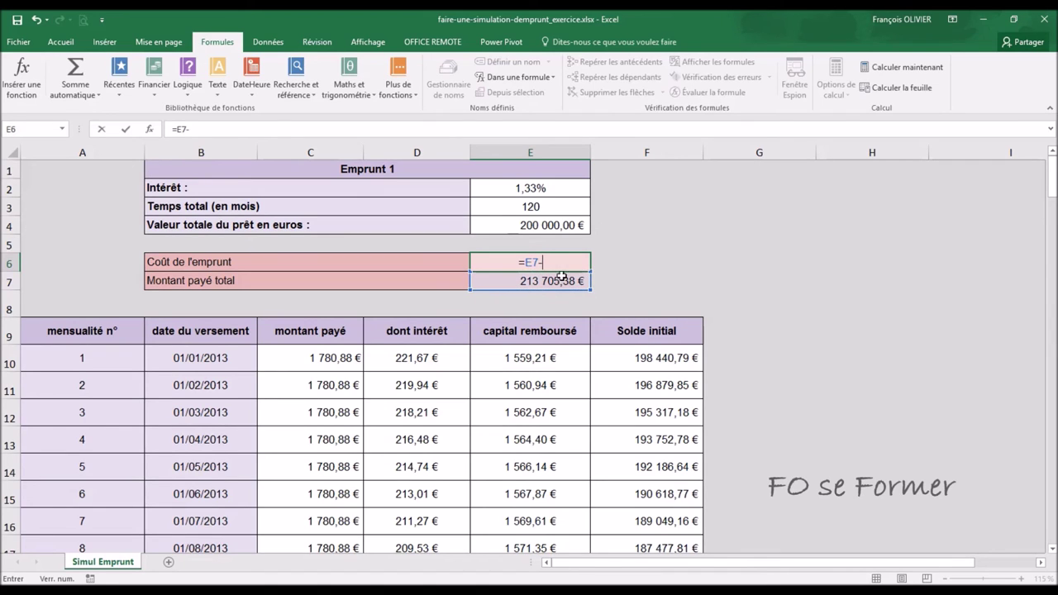
left_click(572, 229)
key("Return")
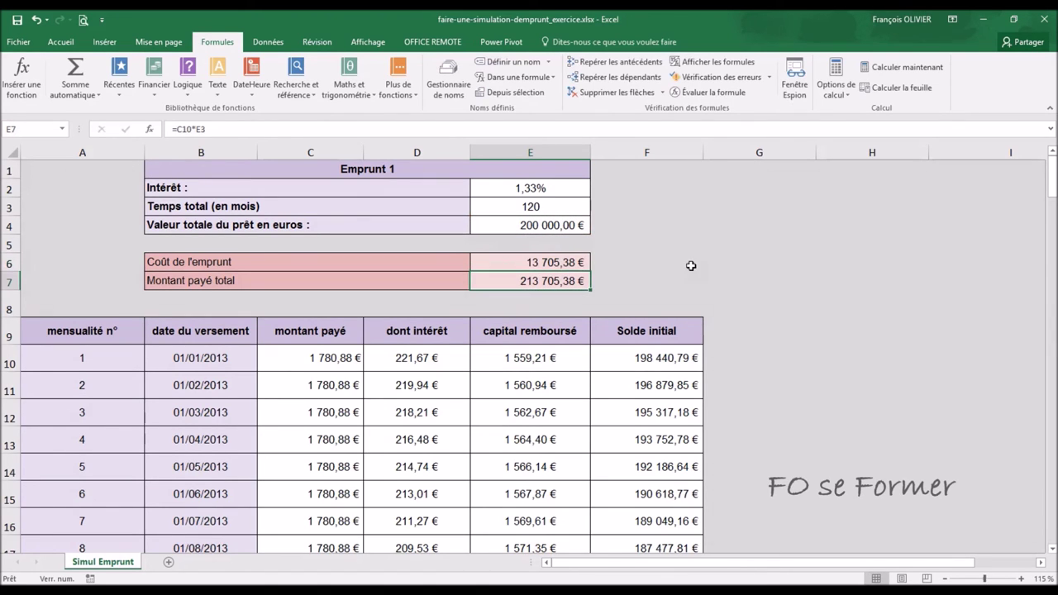